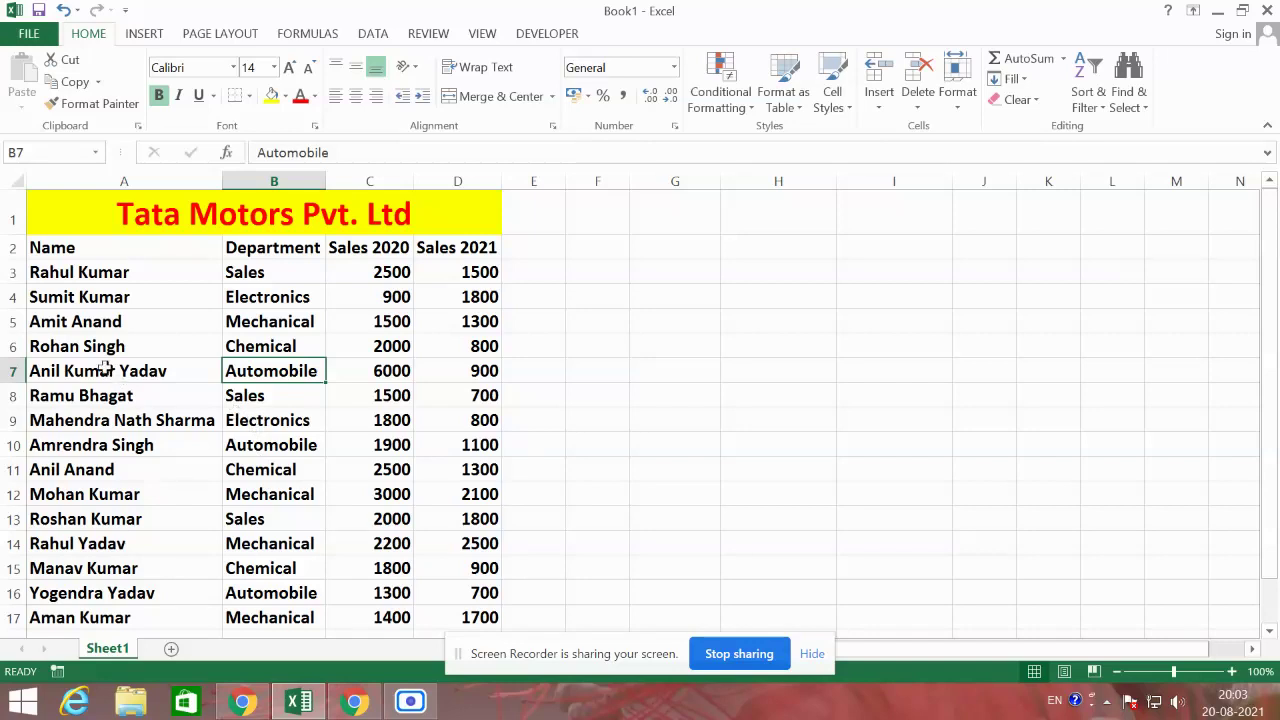
- Look through the employee names in column A down to the last row and back up to the title
click(104, 325)
key(Down)
key(Down)
key(Down)
key(Down)
key(Down)
key(Down)
key(Down)
key(Down)
key(Down)
key(Down)
key(Down)
key(Down)
key(Down)
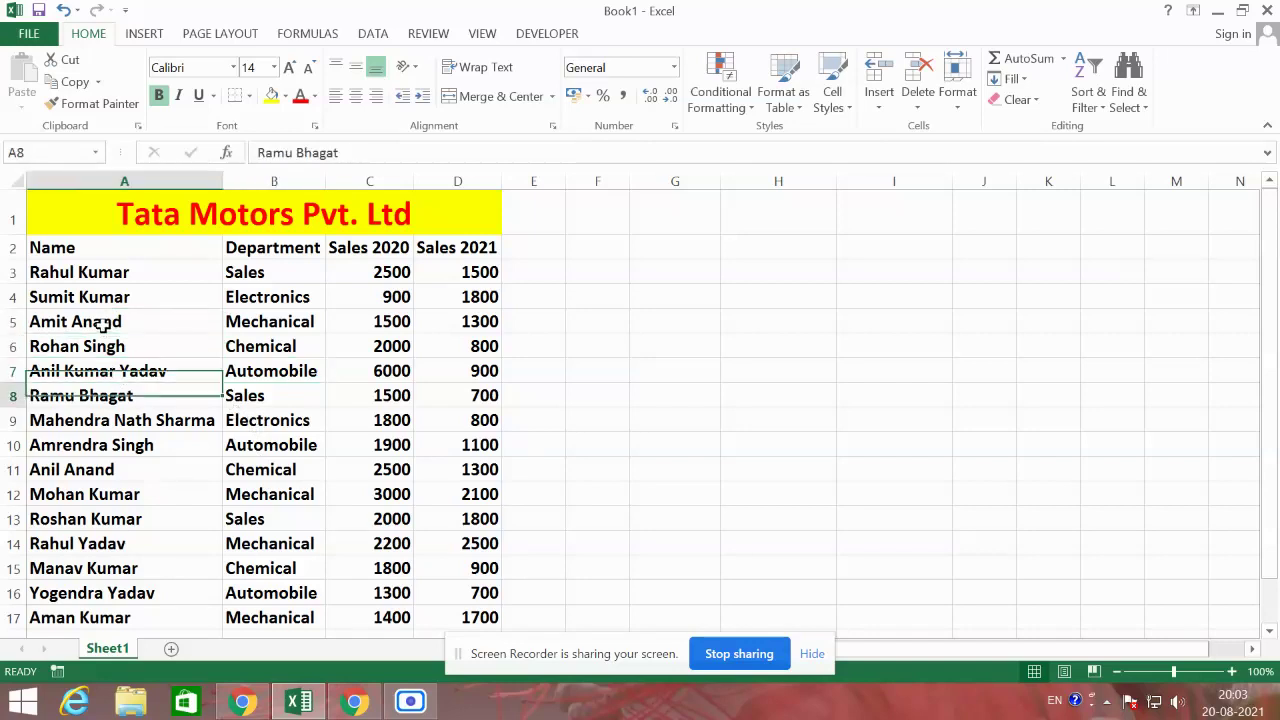
key(Down)
key(Up)
key(Up)
key(Up)
key(Up)
key(Up)
key(Up)
key(Up)
key(Up)
key(Up)
key(Up)
key(Up)
key(Up)
key(Up)
key(Up)
key(Up)
key(Up)
key(Up)
key(Up)
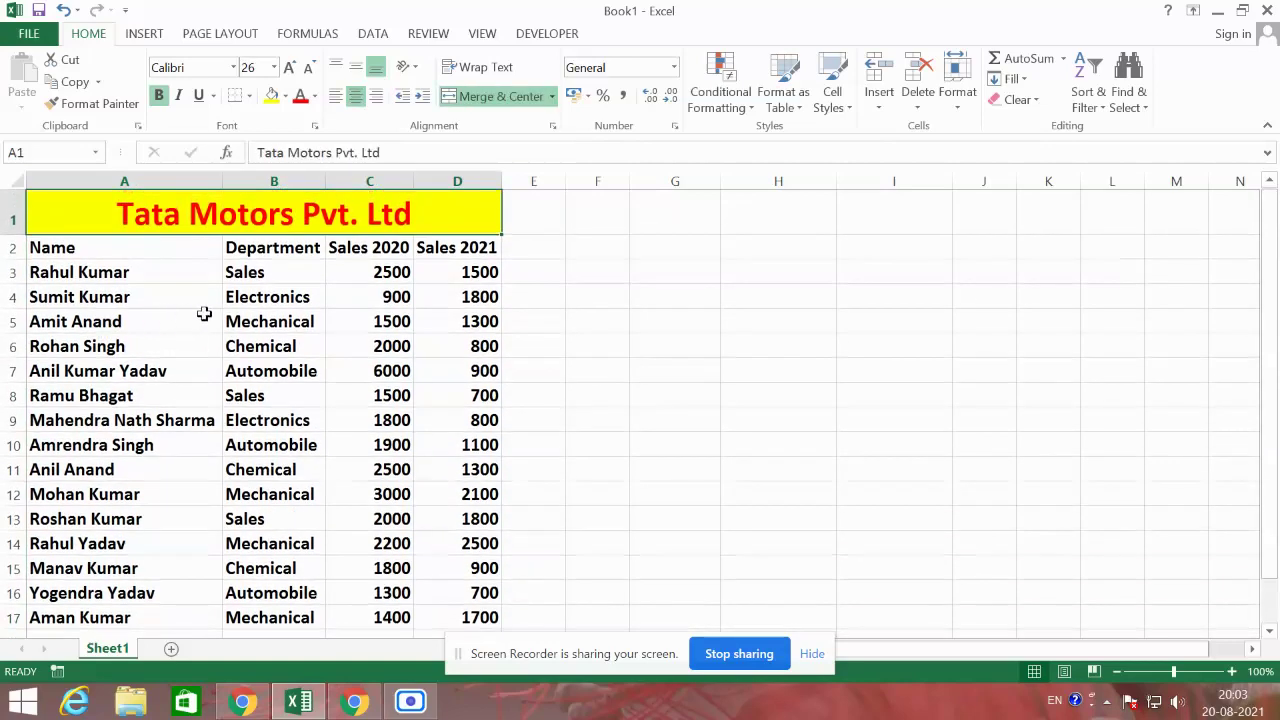
- Create a pivot table from the range A2:D17, placed on the existing worksheet at cell G2
click(262, 300)
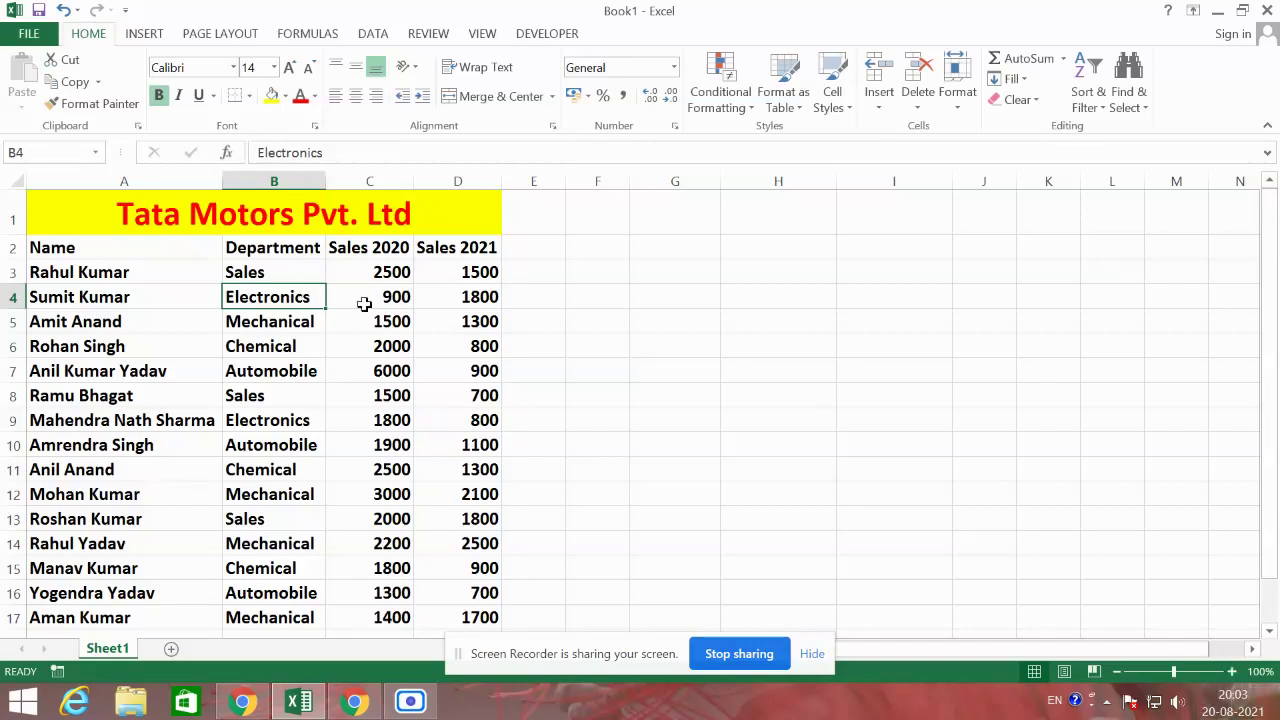
click(136, 36)
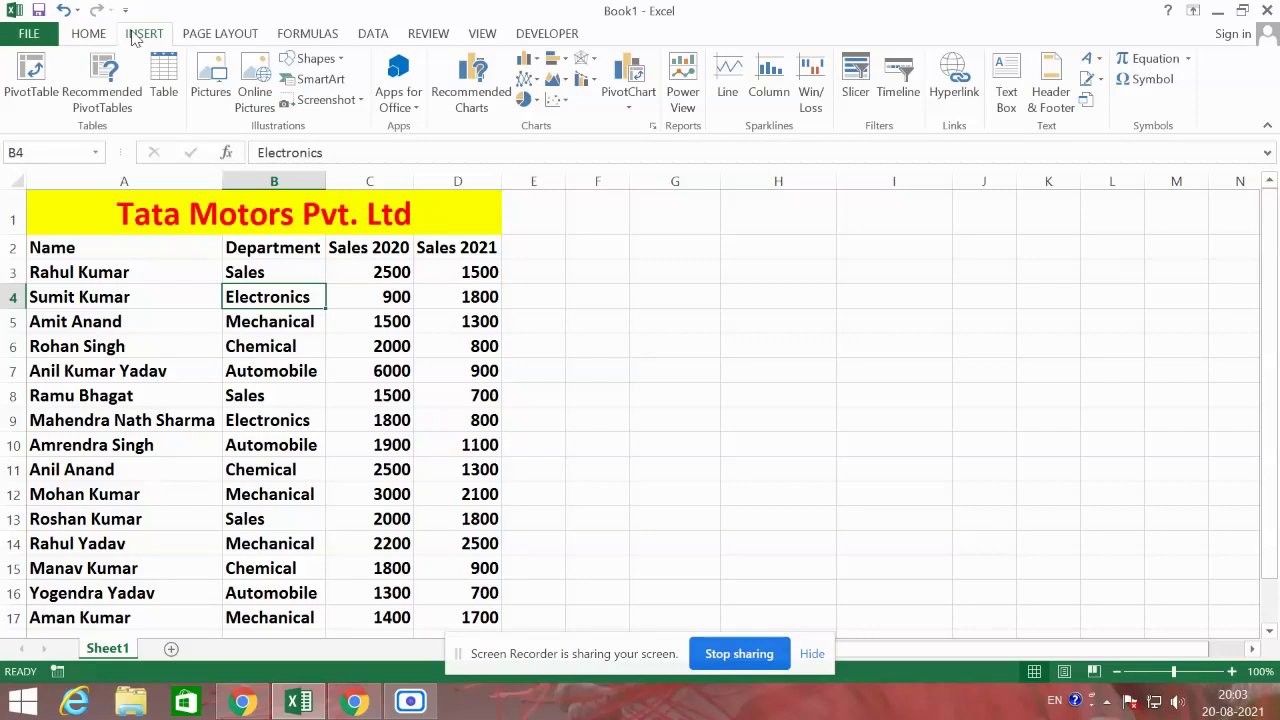
click(31, 68)
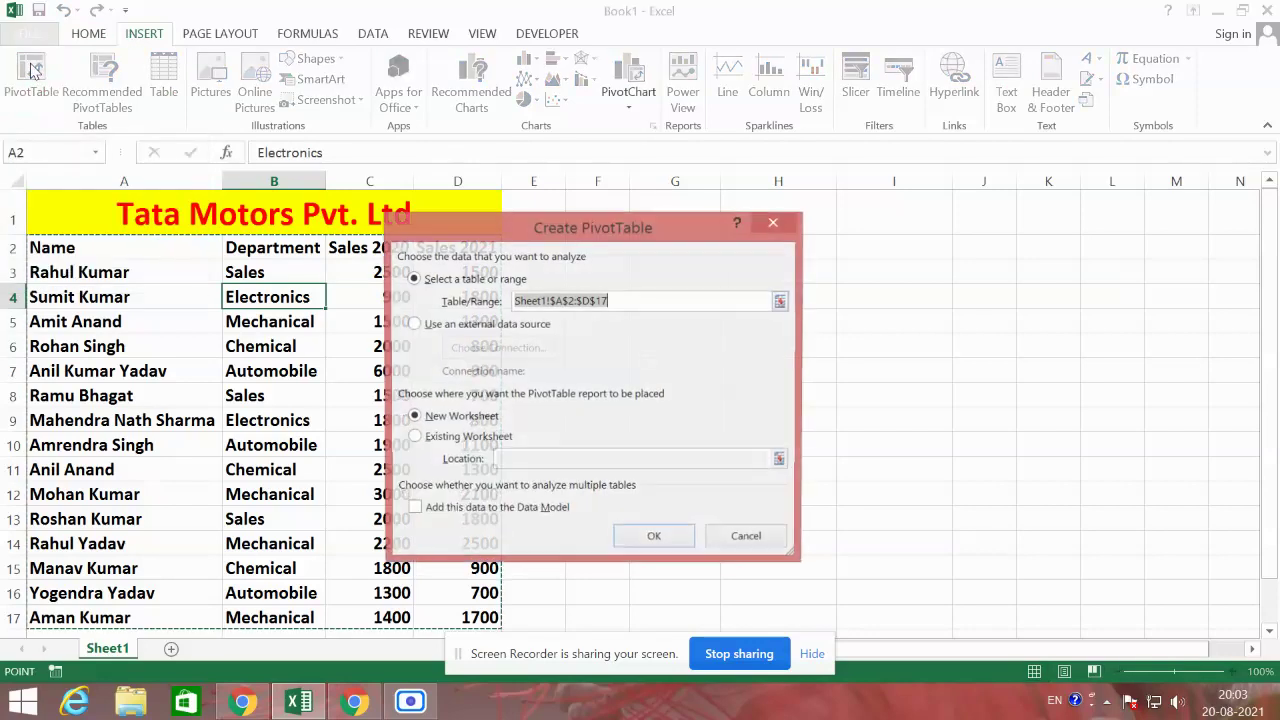
drag(578, 240, 813, 224)
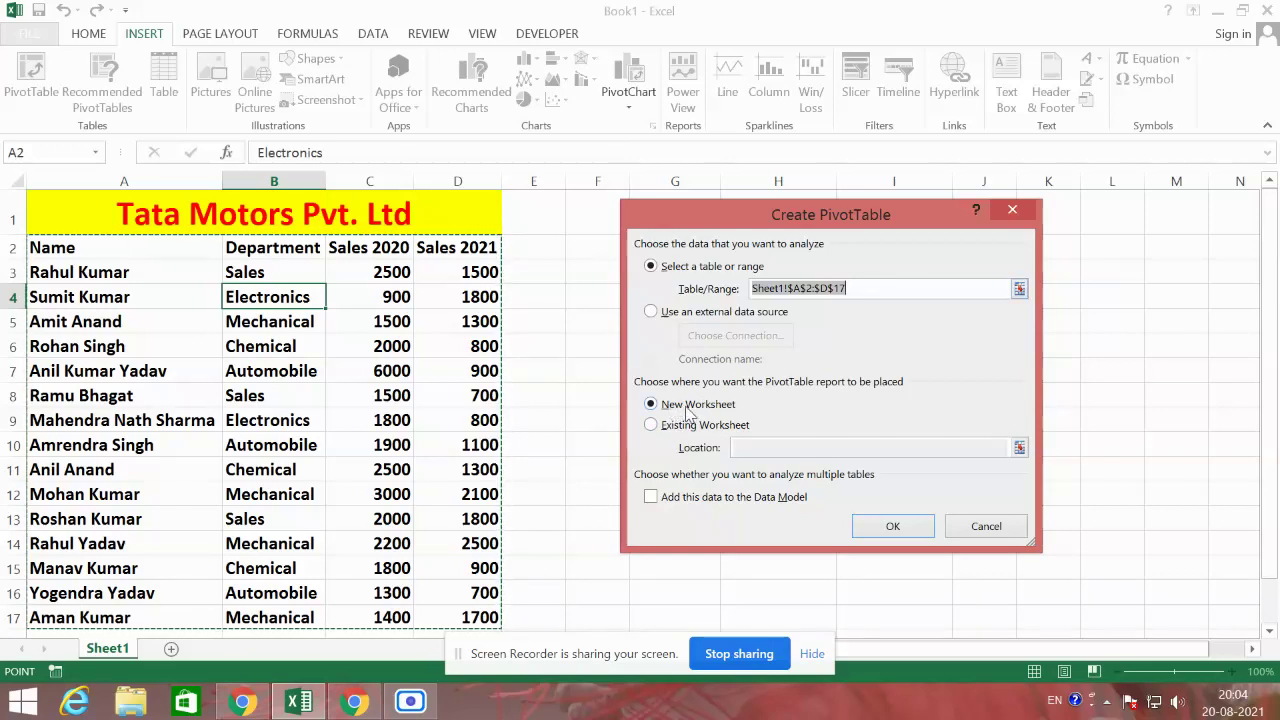
drag(810, 222, 888, 220)
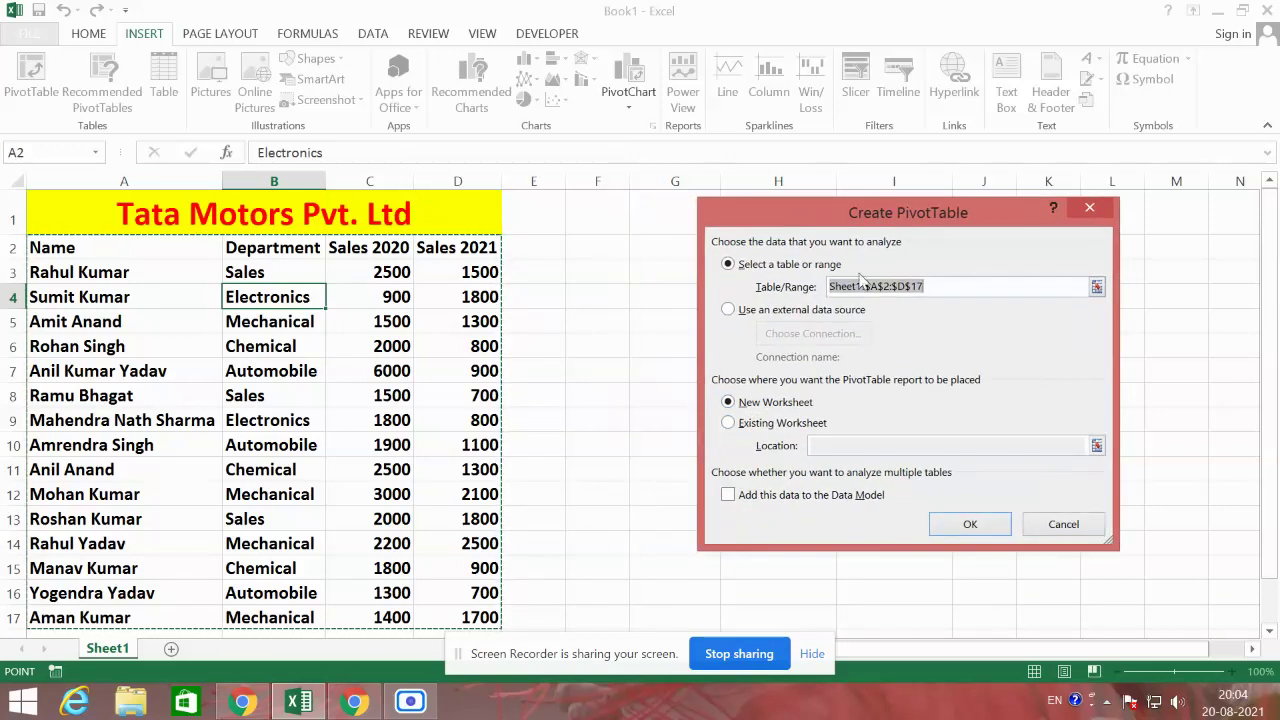
click(729, 423)
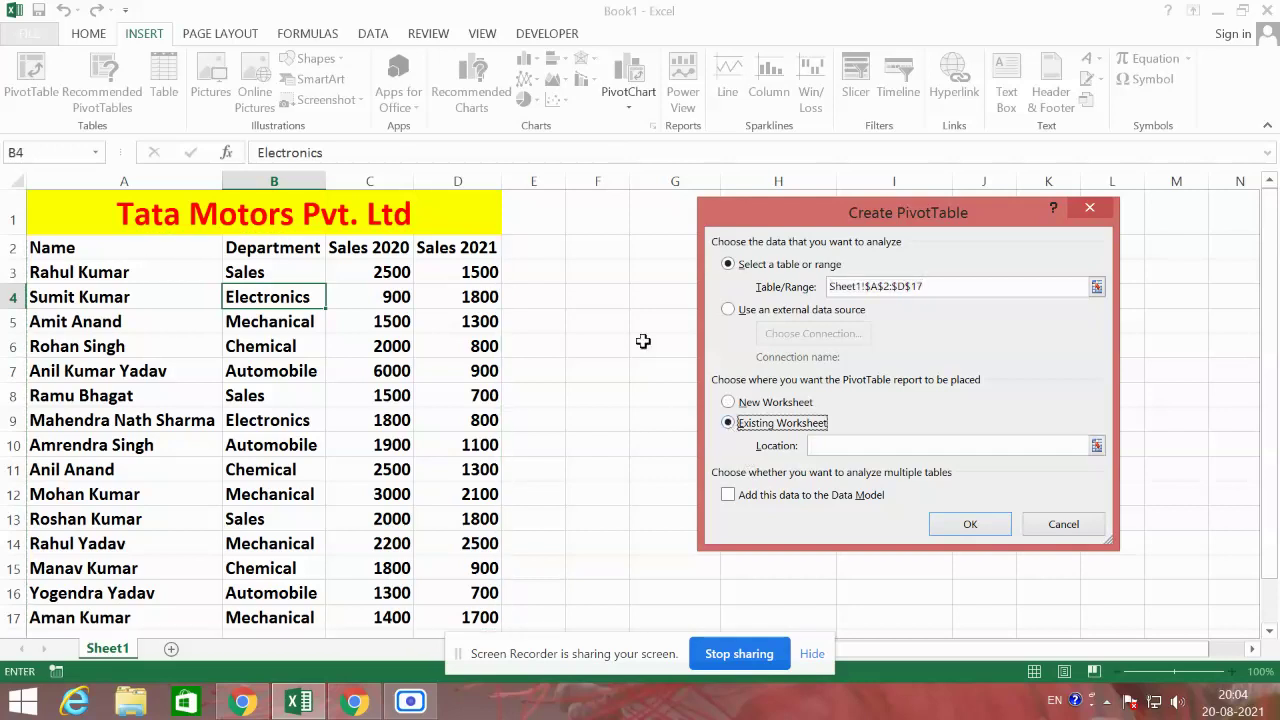
click(728, 402)
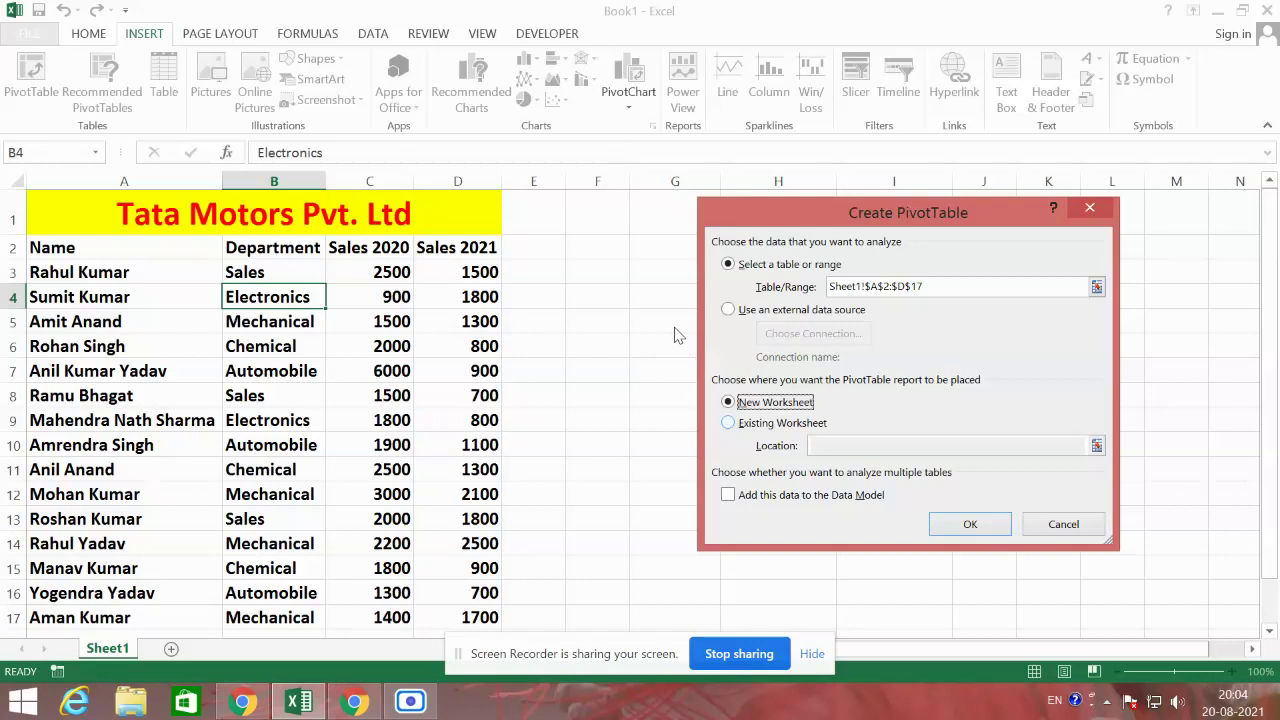
click(729, 424)
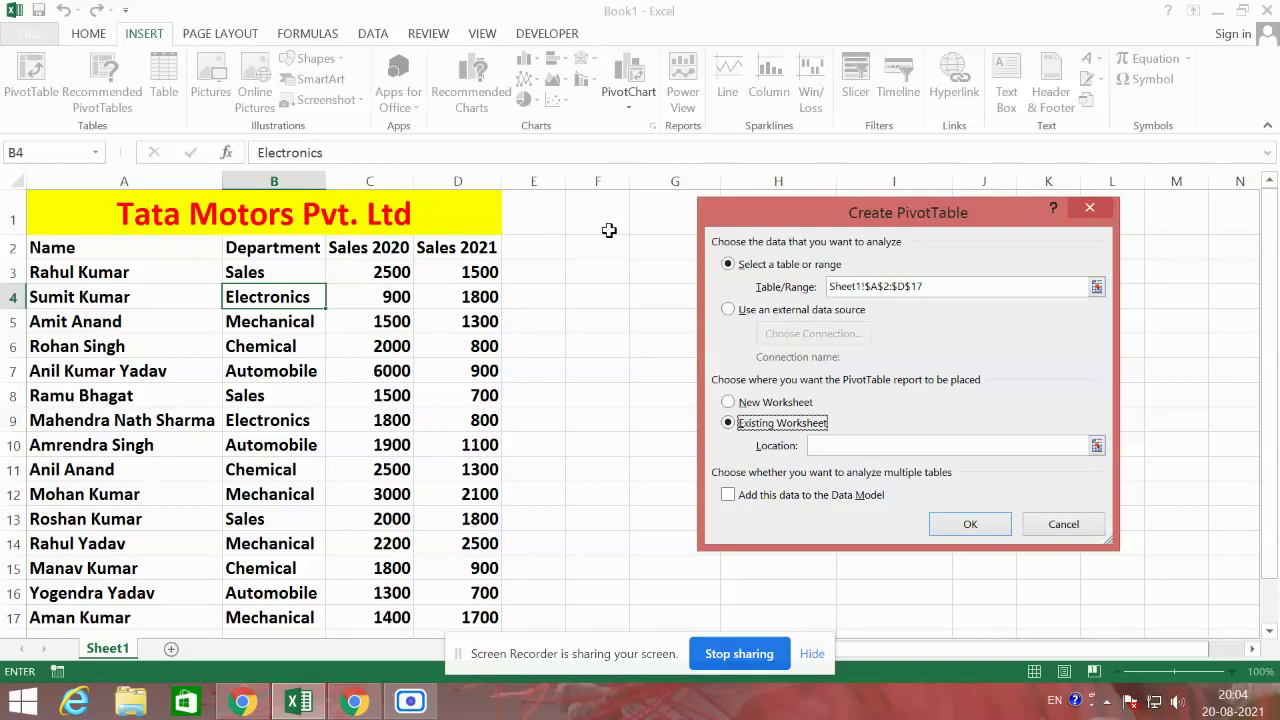
click(667, 249)
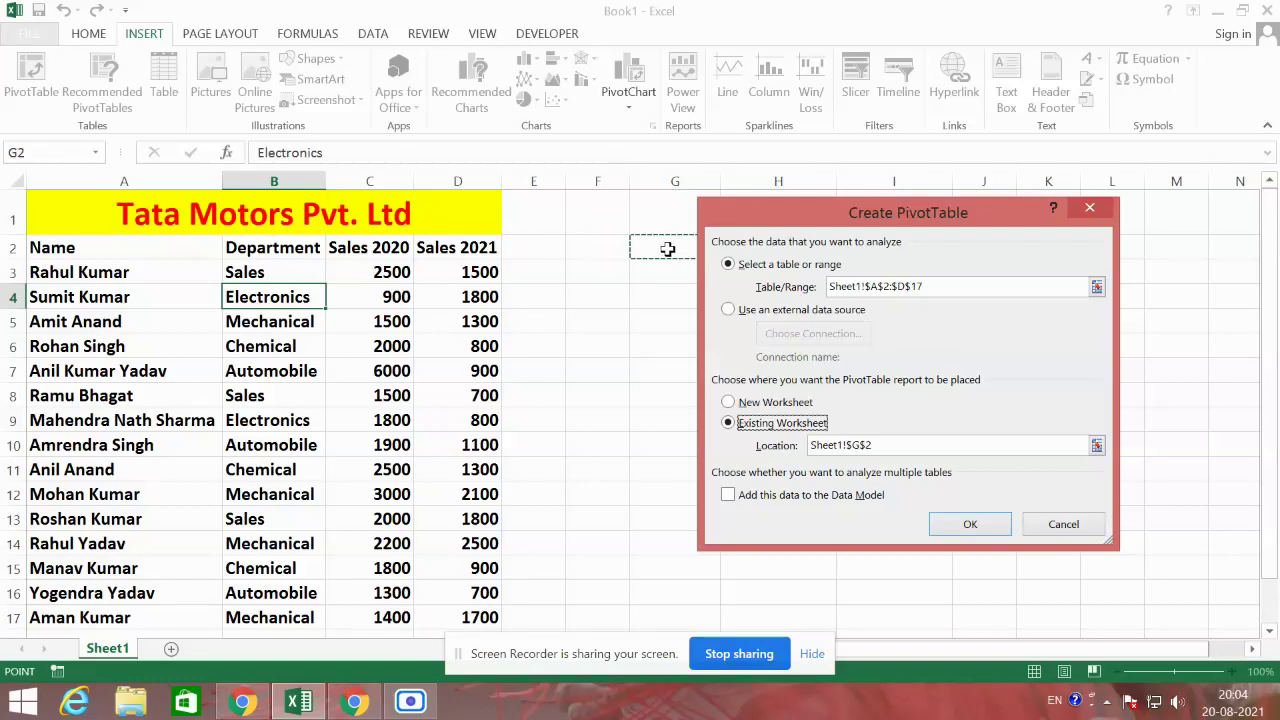
click(969, 525)
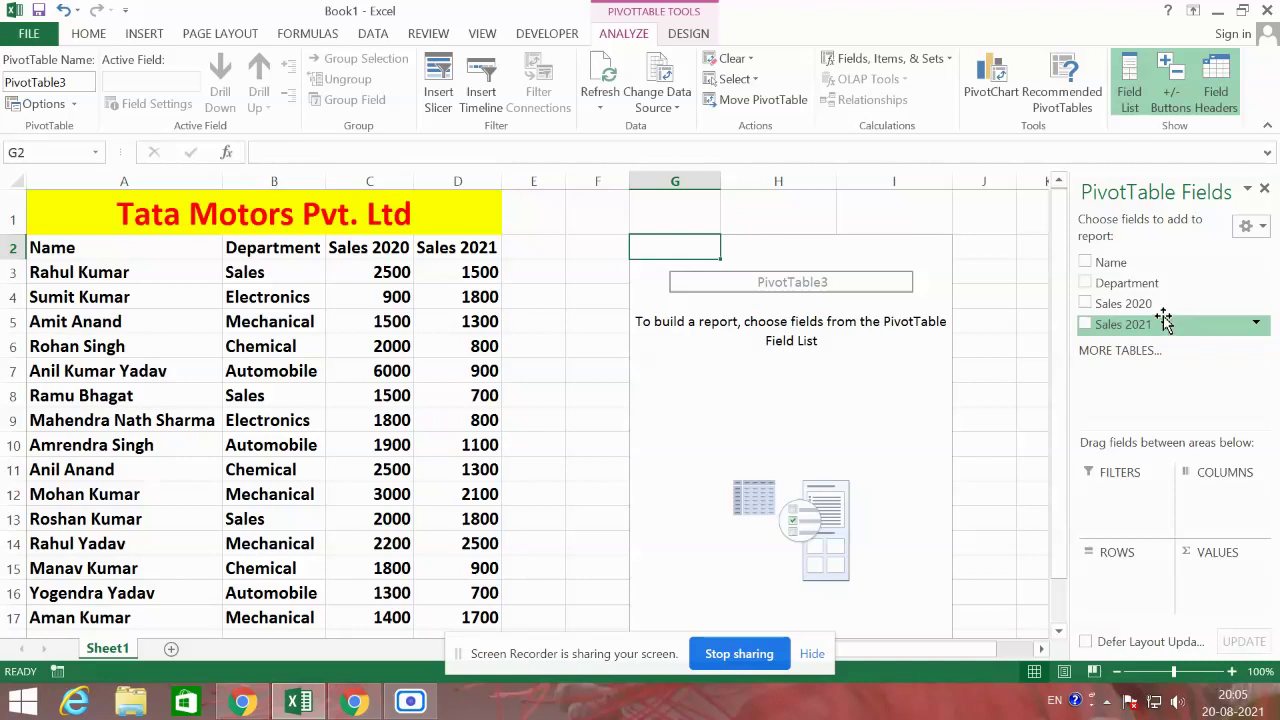
- Add the Department field to the pivot table's rows and filter it to Electronics
click(1086, 284)
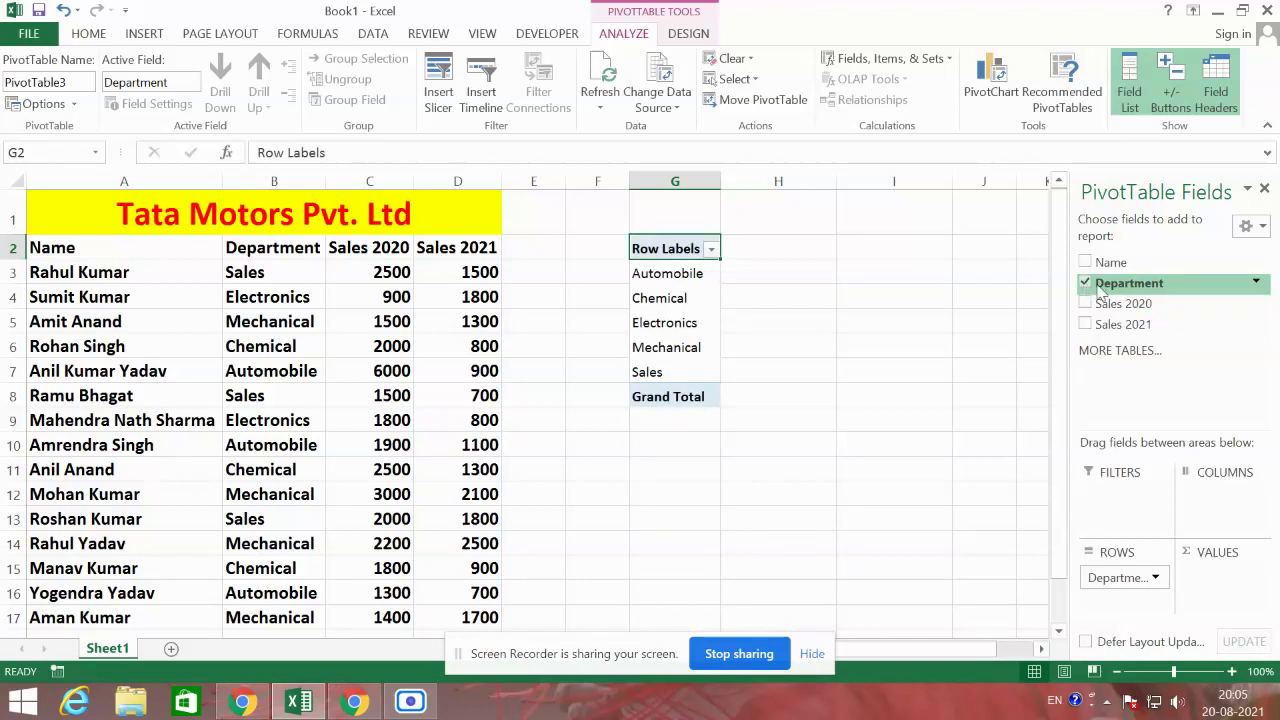
click(1257, 285)
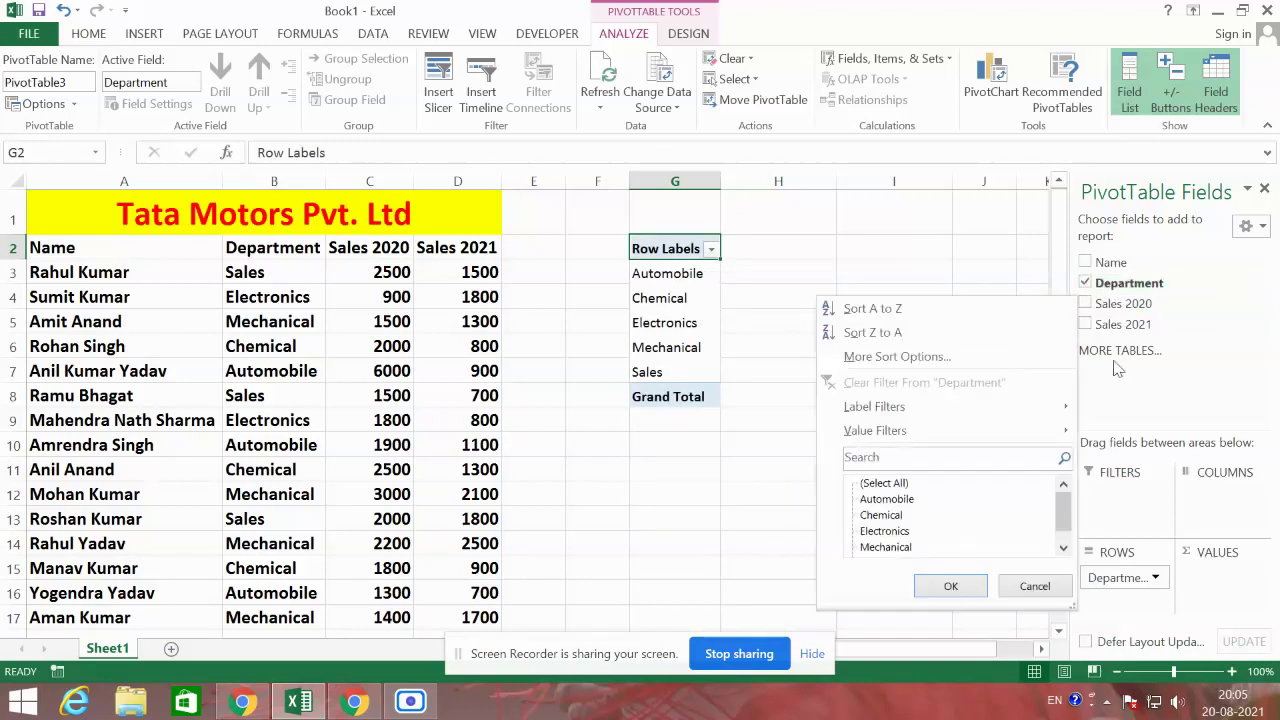
click(912, 457)
text(electronics)
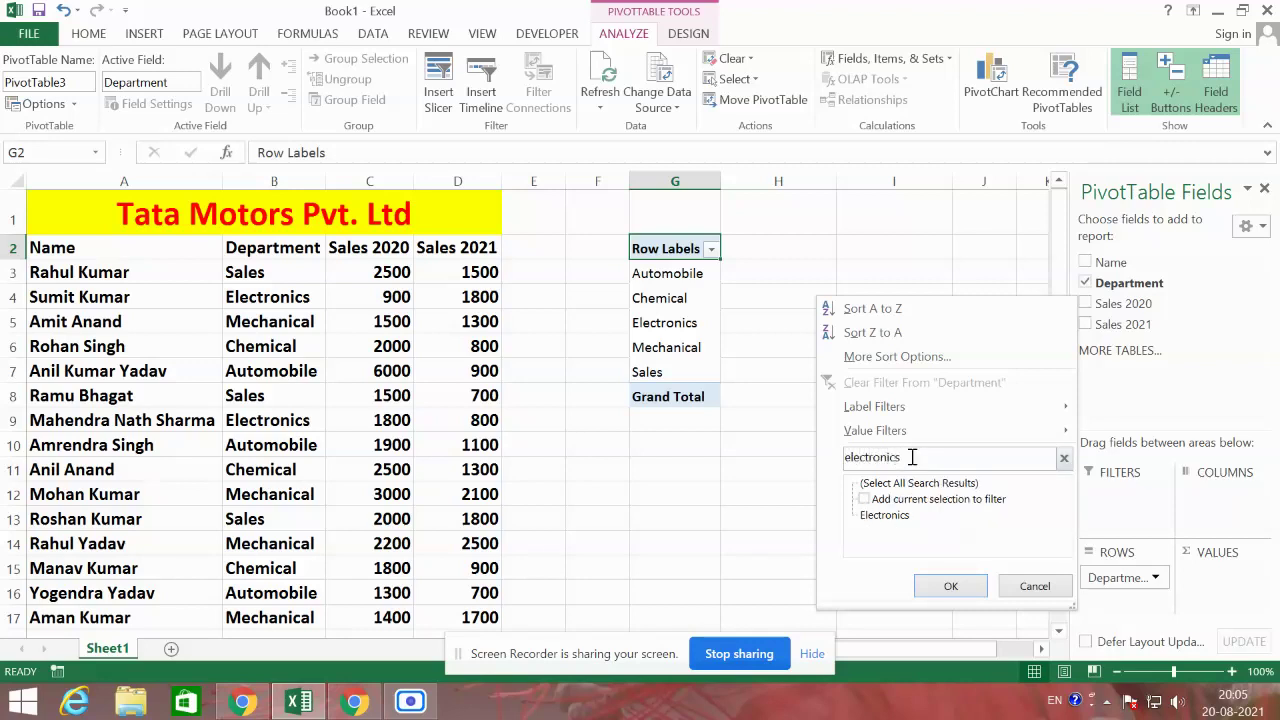
key(Return)
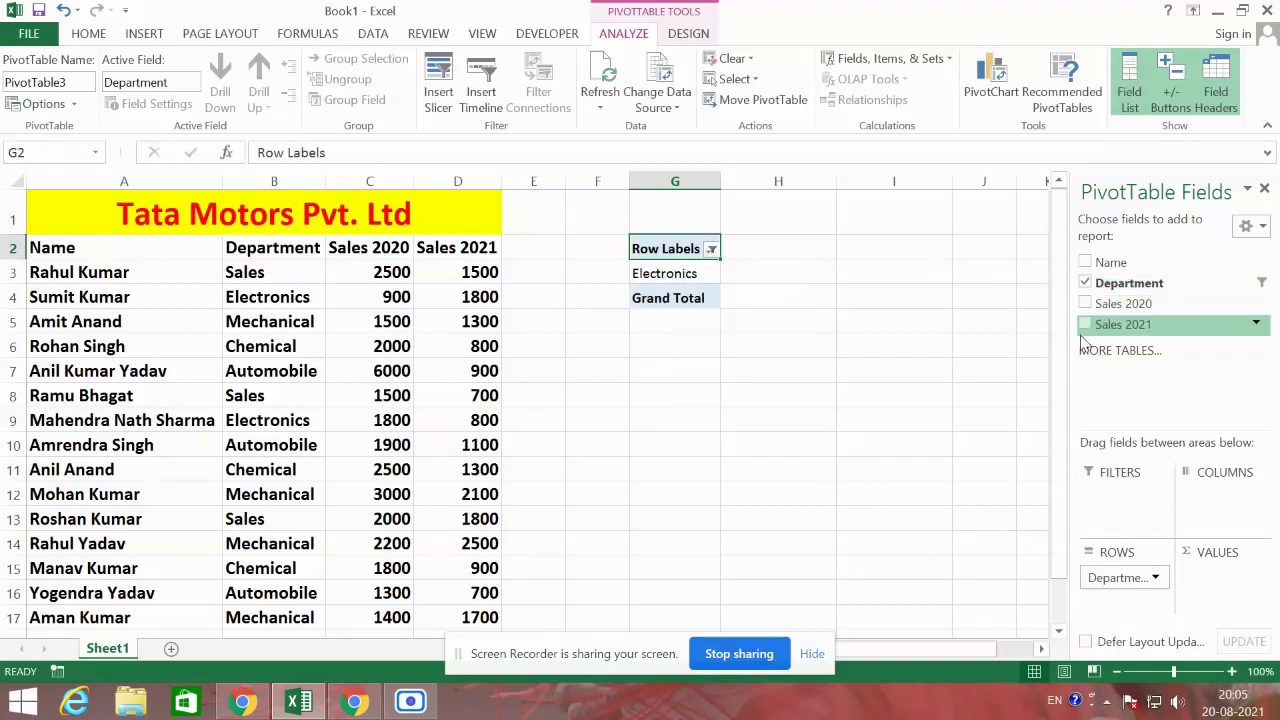
- Add the Sales 2020 field to the pivot table's values and select the Electronics sum
click(1086, 304)
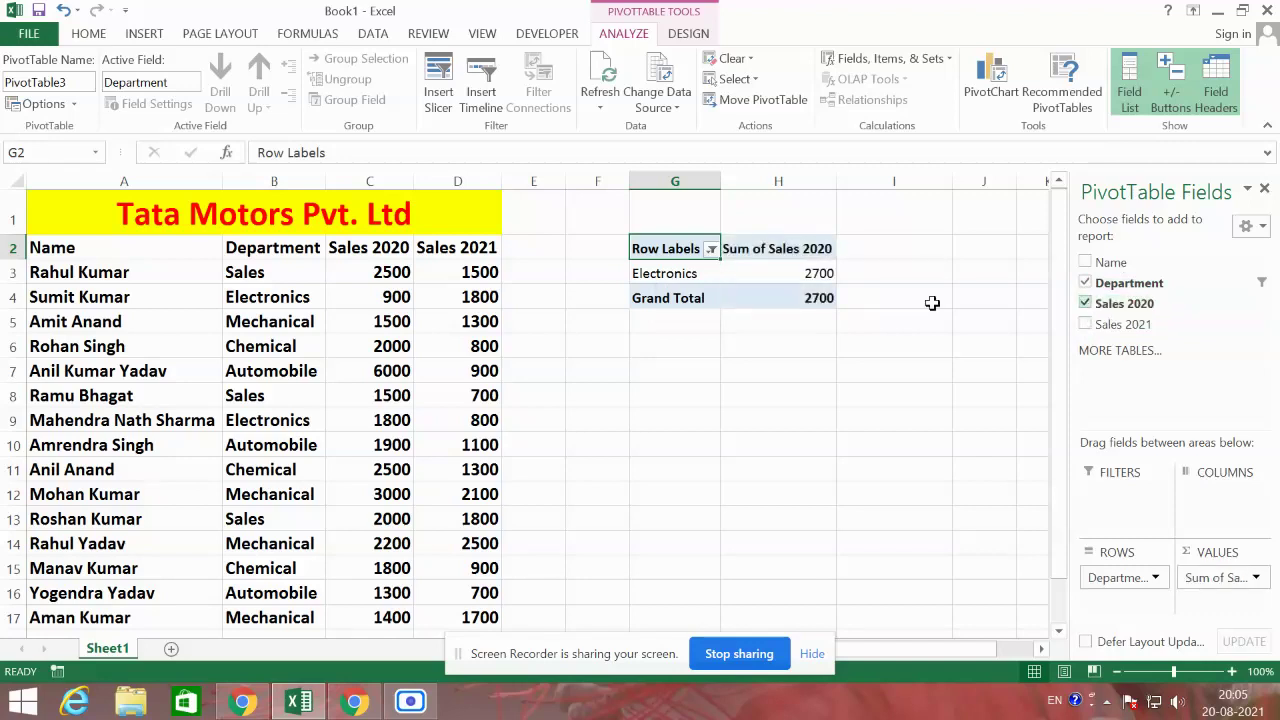
mouse_move(818, 273)
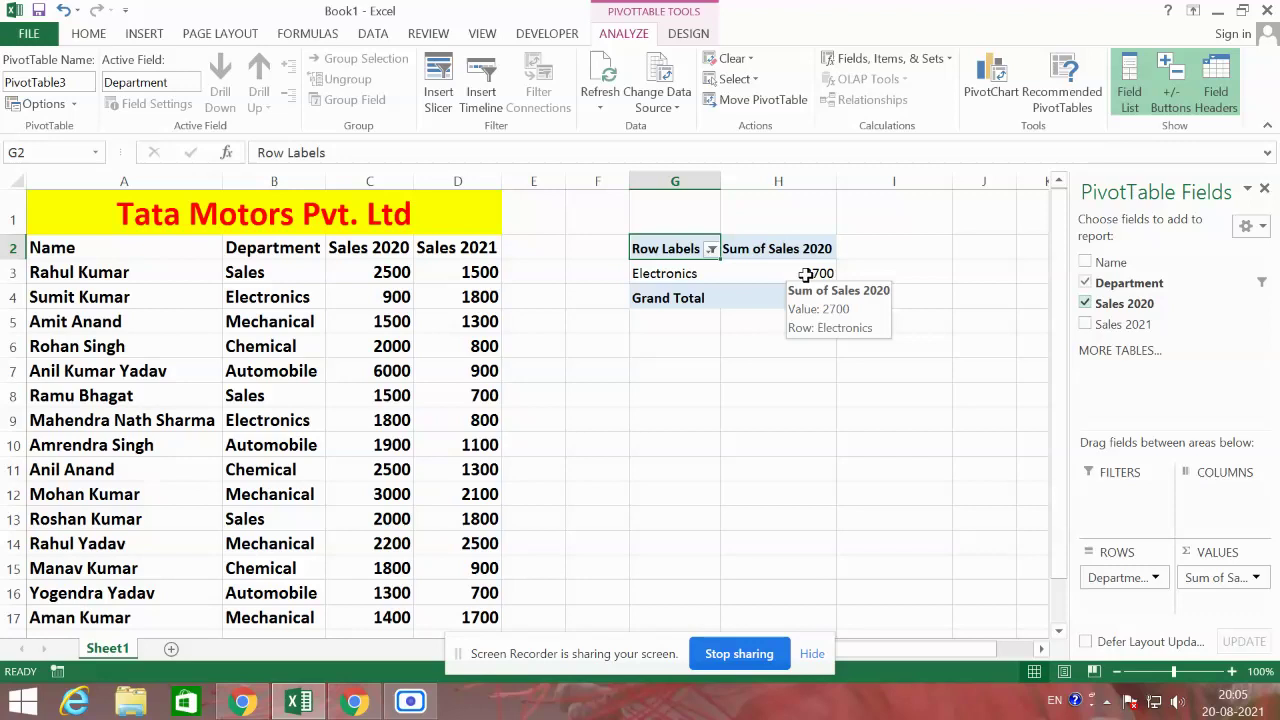
drag(816, 268, 818, 272)
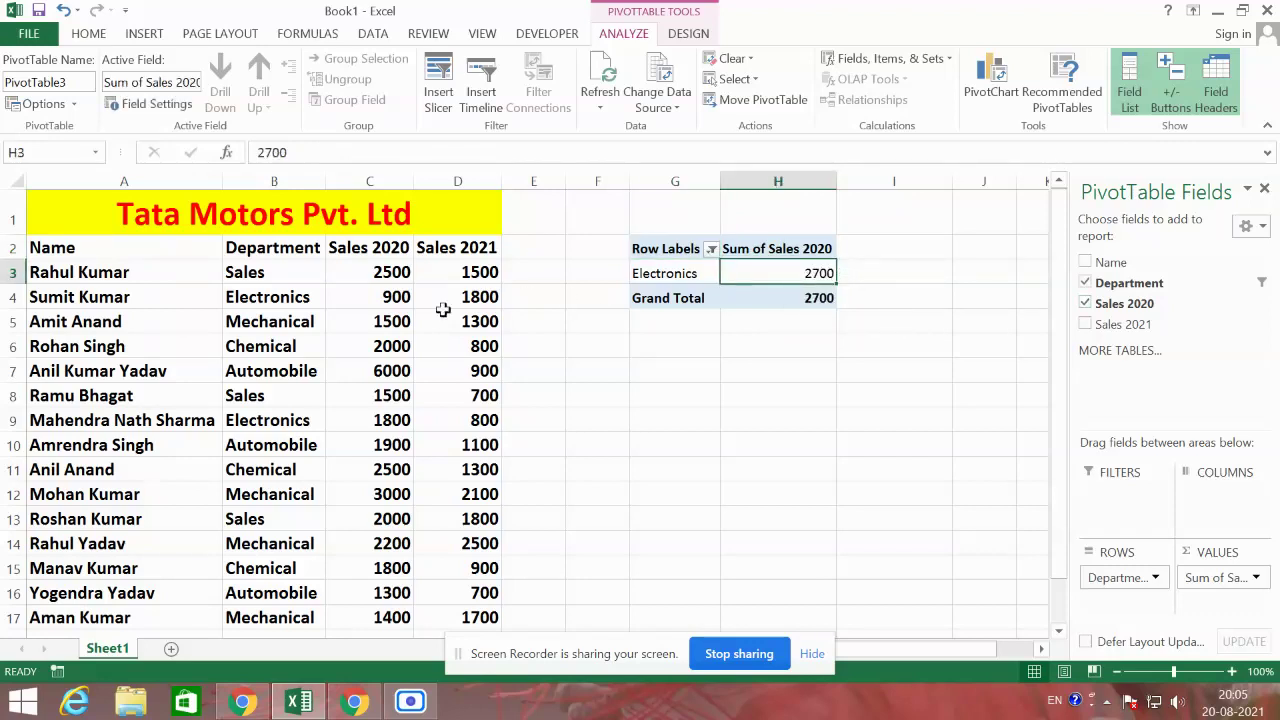
- Check the Electronics entries in the source table's Department and Sales 2020 columns, then return to the title cell
click(262, 297)
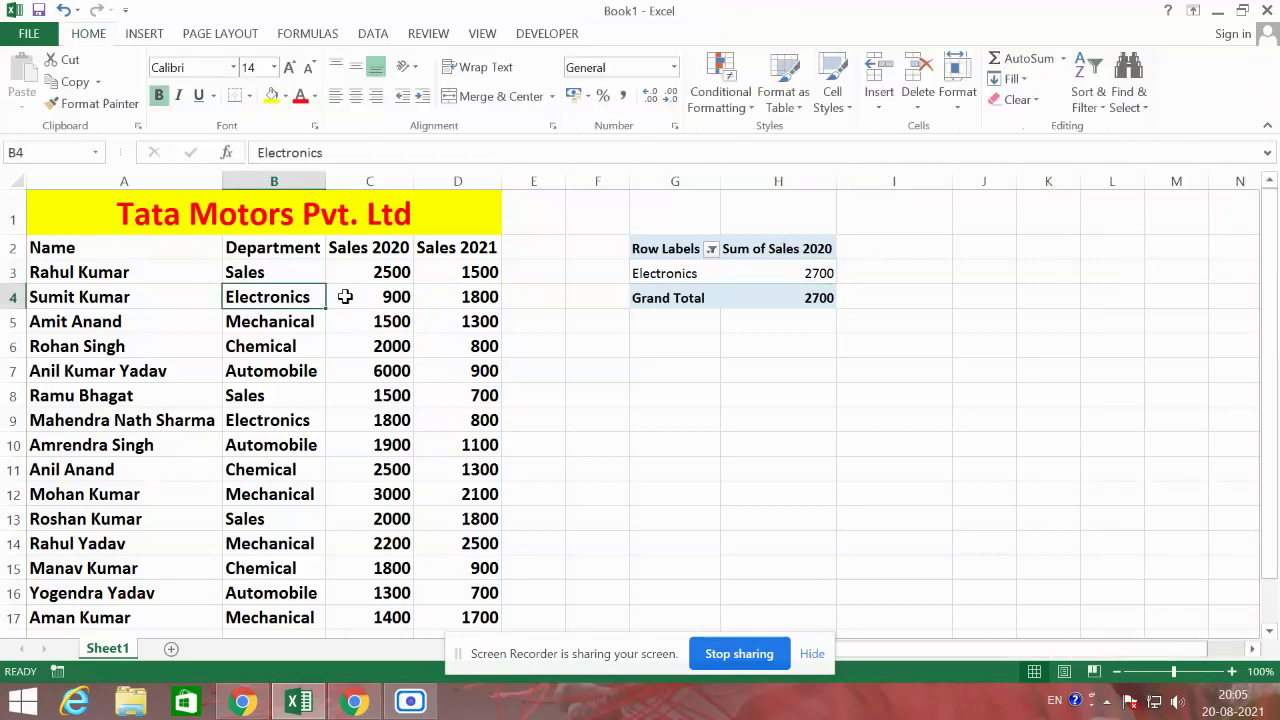
click(400, 296)
key(Down)
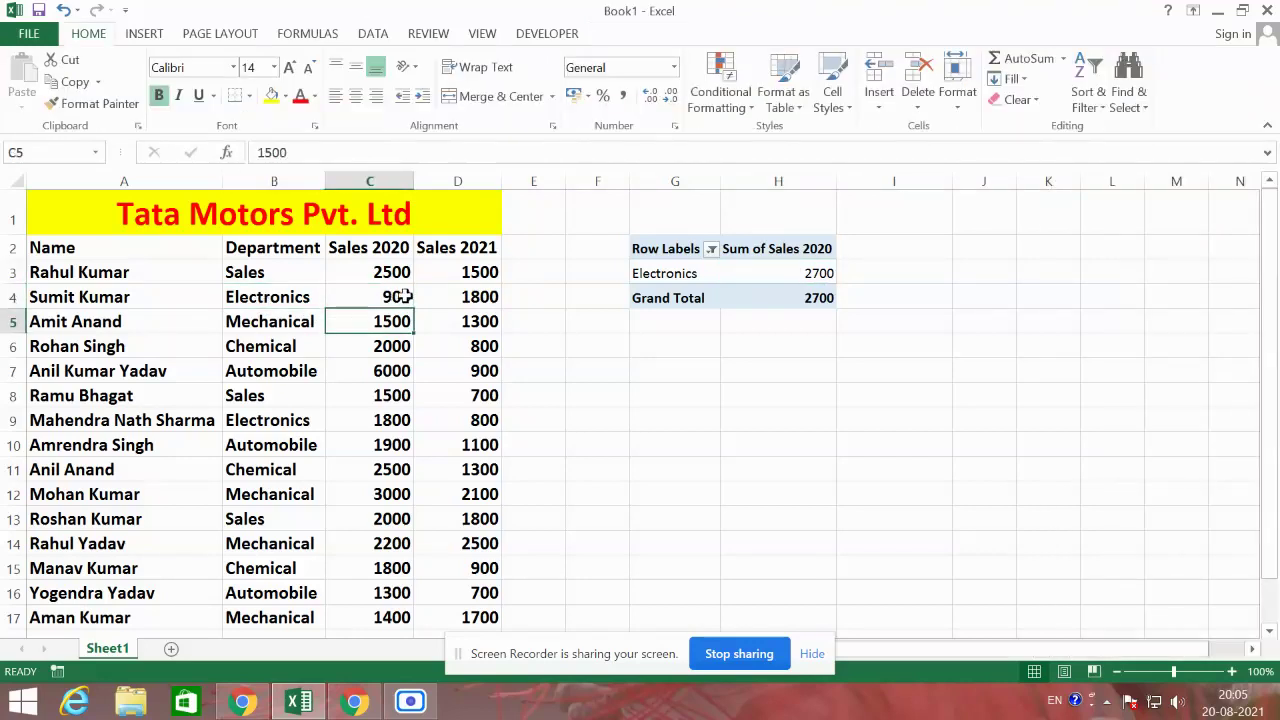
key(Left)
key(Down)
key(Down)
key(Down)
key(Down)
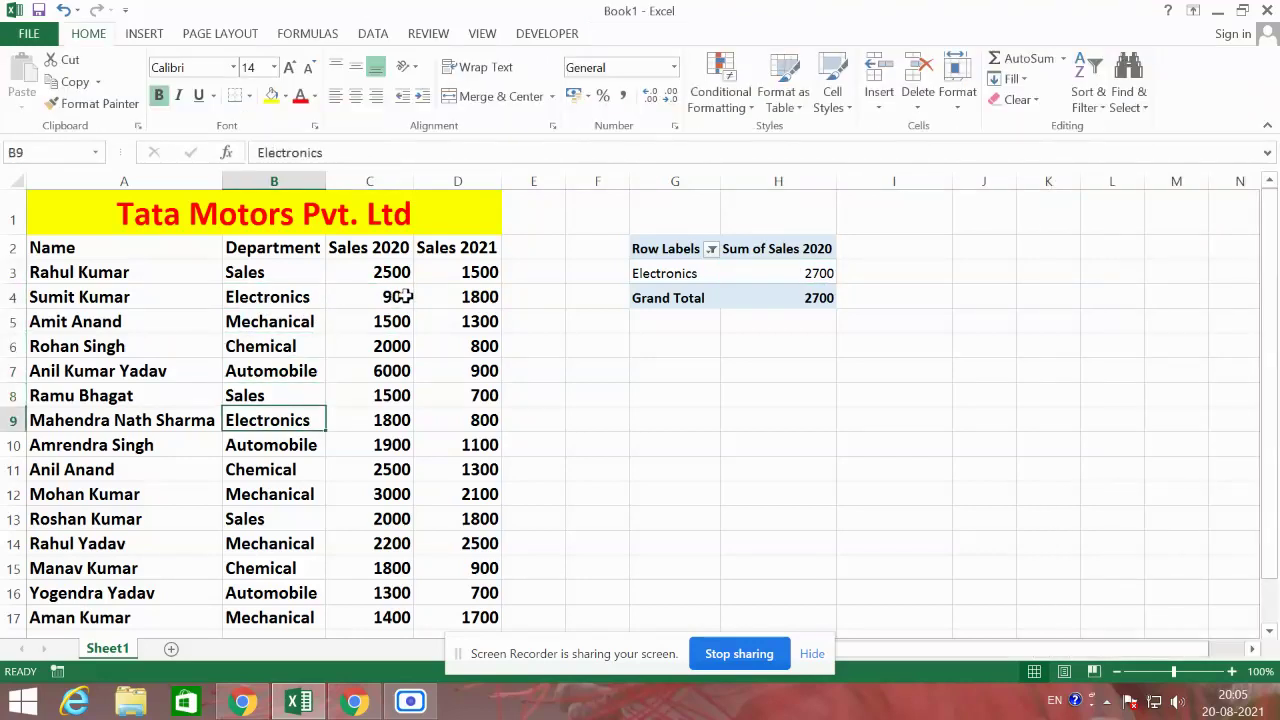
key(Down)
key(Down)
key(Down)
key(Down)
key(Down)
key(Down)
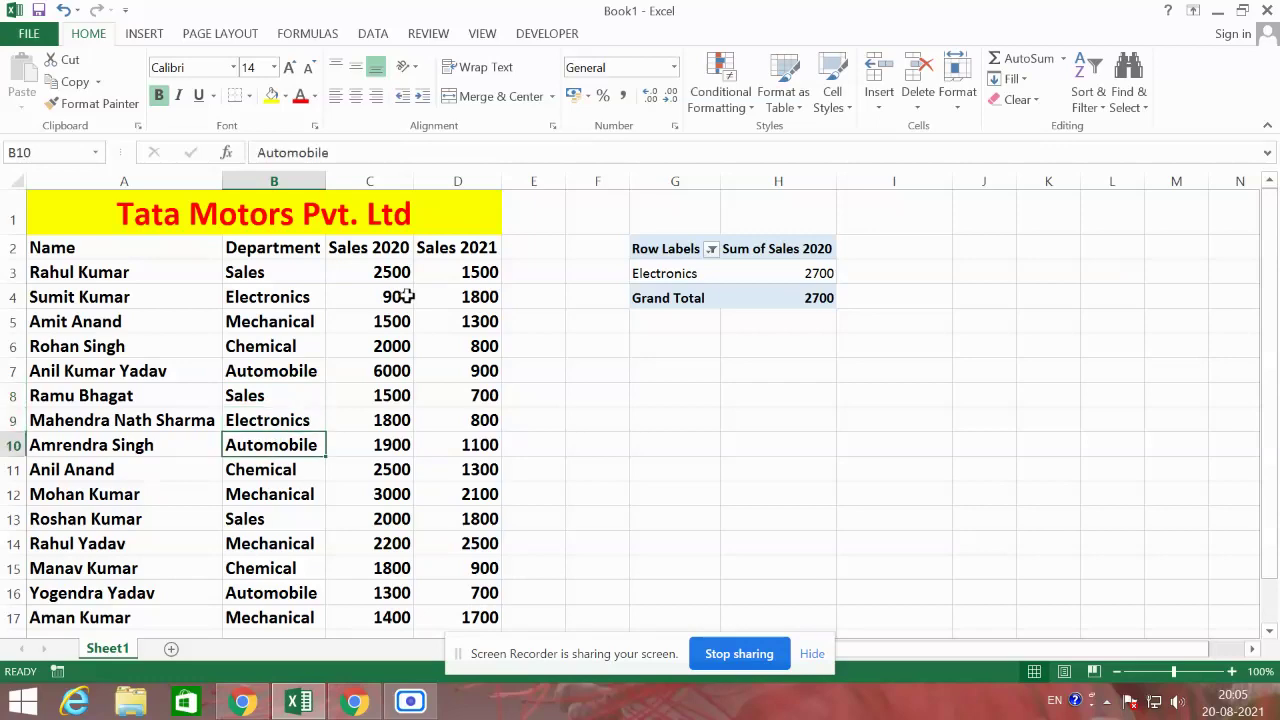
key(Down)
key(Down)
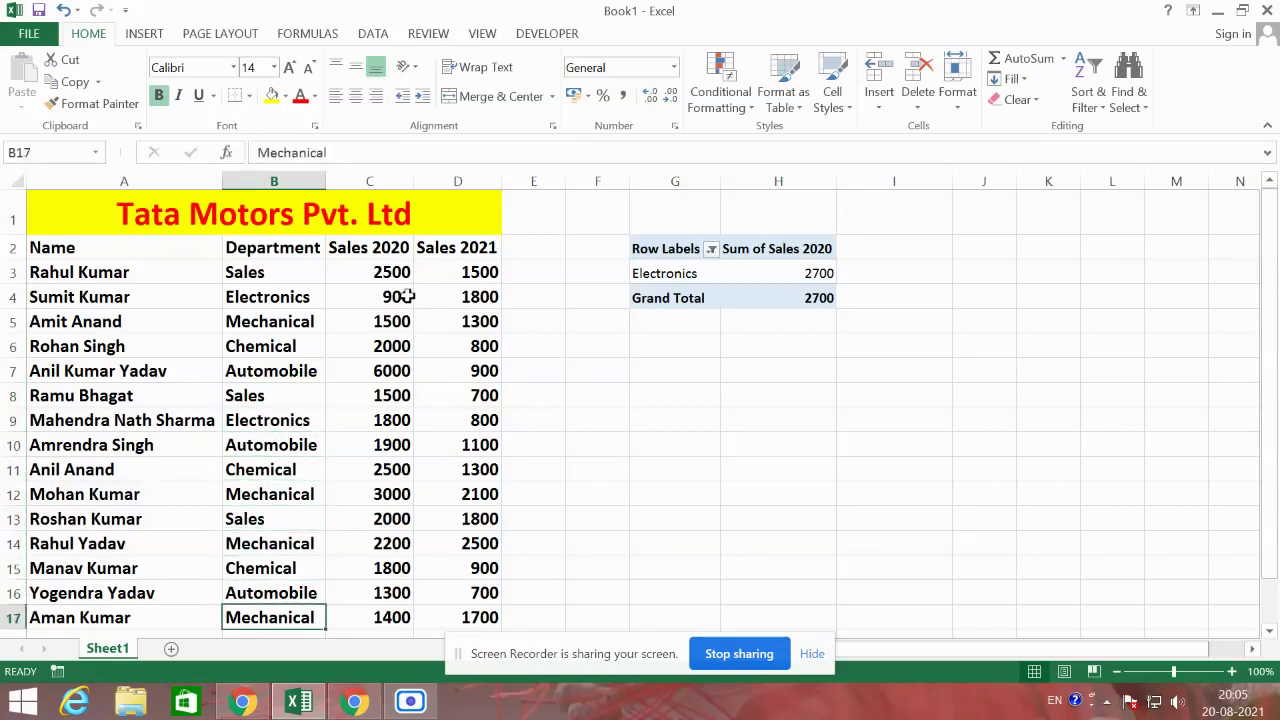
key(Down)
key(Up)
key(Up)
key(Up)
key(Up)
key(Up)
key(Up)
key(Up)
key(Up)
key(Up)
key(Up)
key(ctrl+Home)
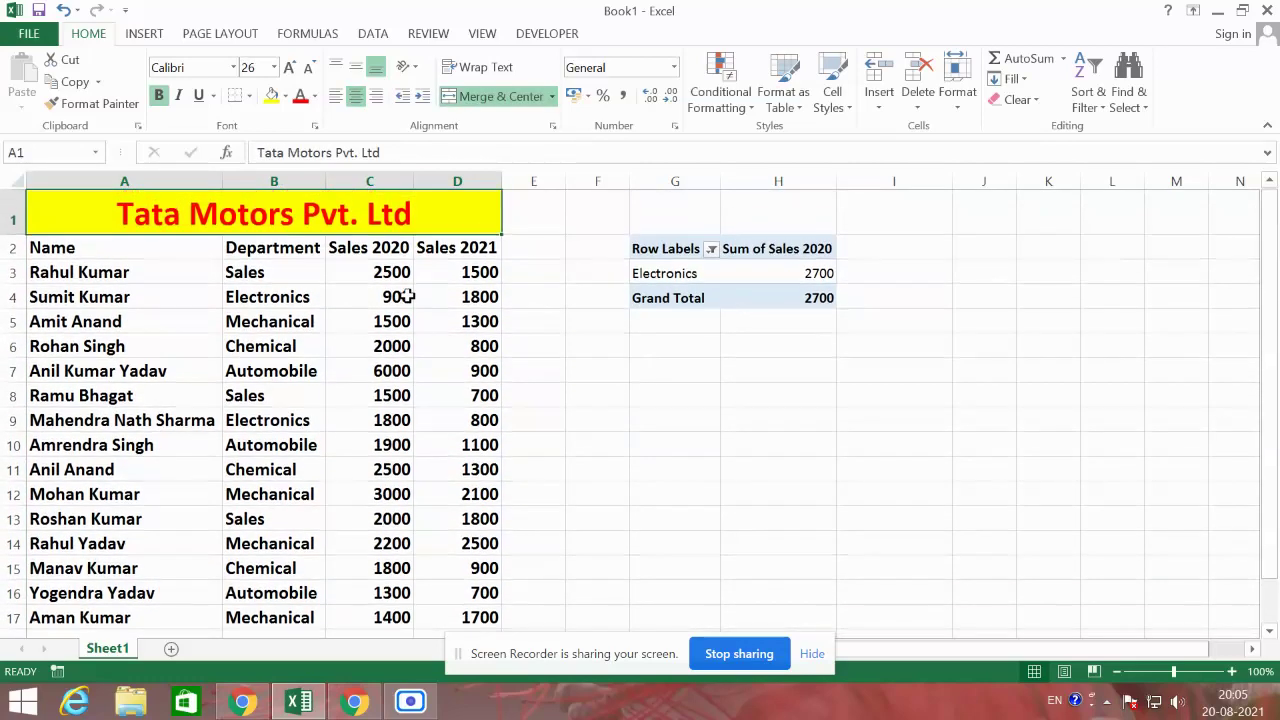
- Change the pivot table's Department filter to Chemical
click(670, 249)
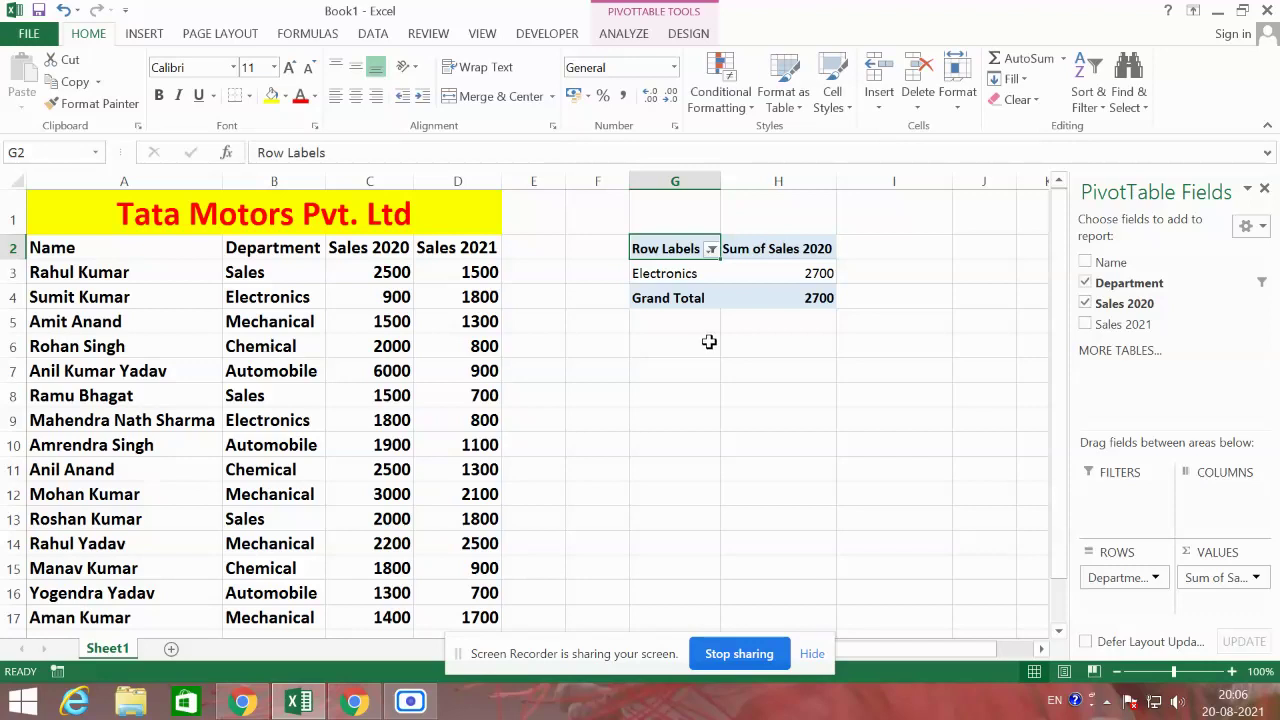
click(1262, 283)
click(890, 459)
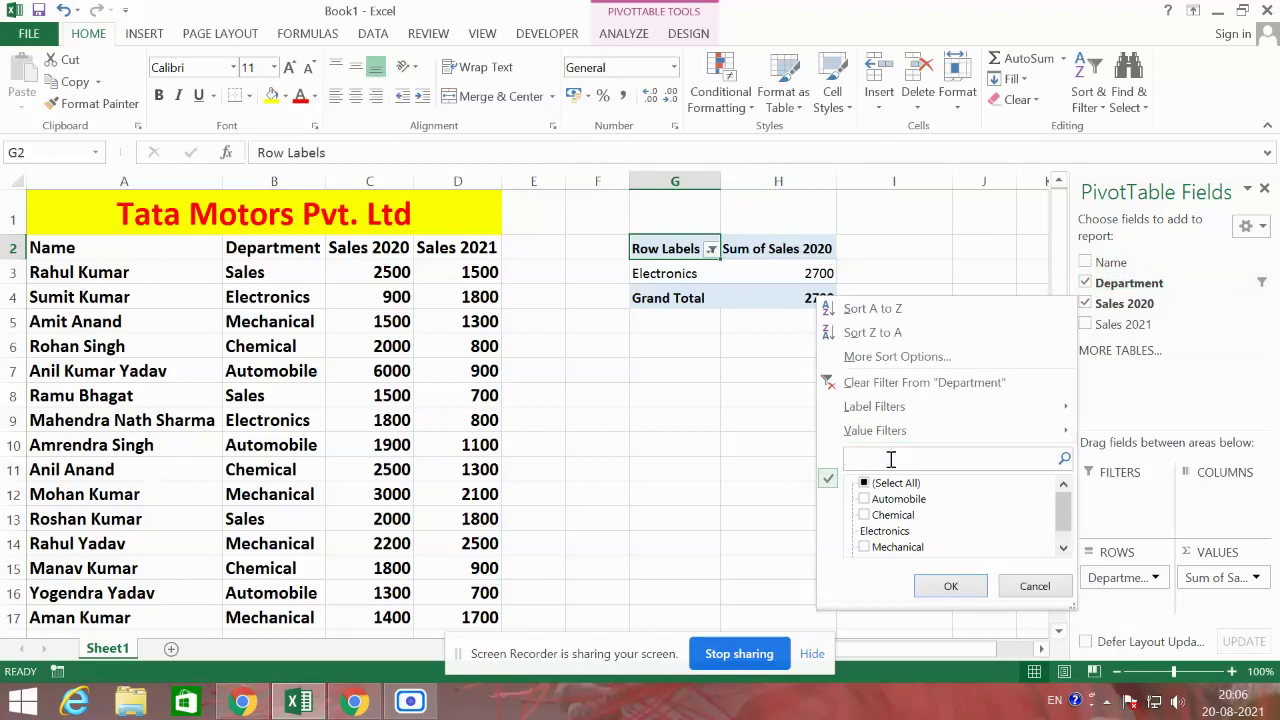
text(chemical)
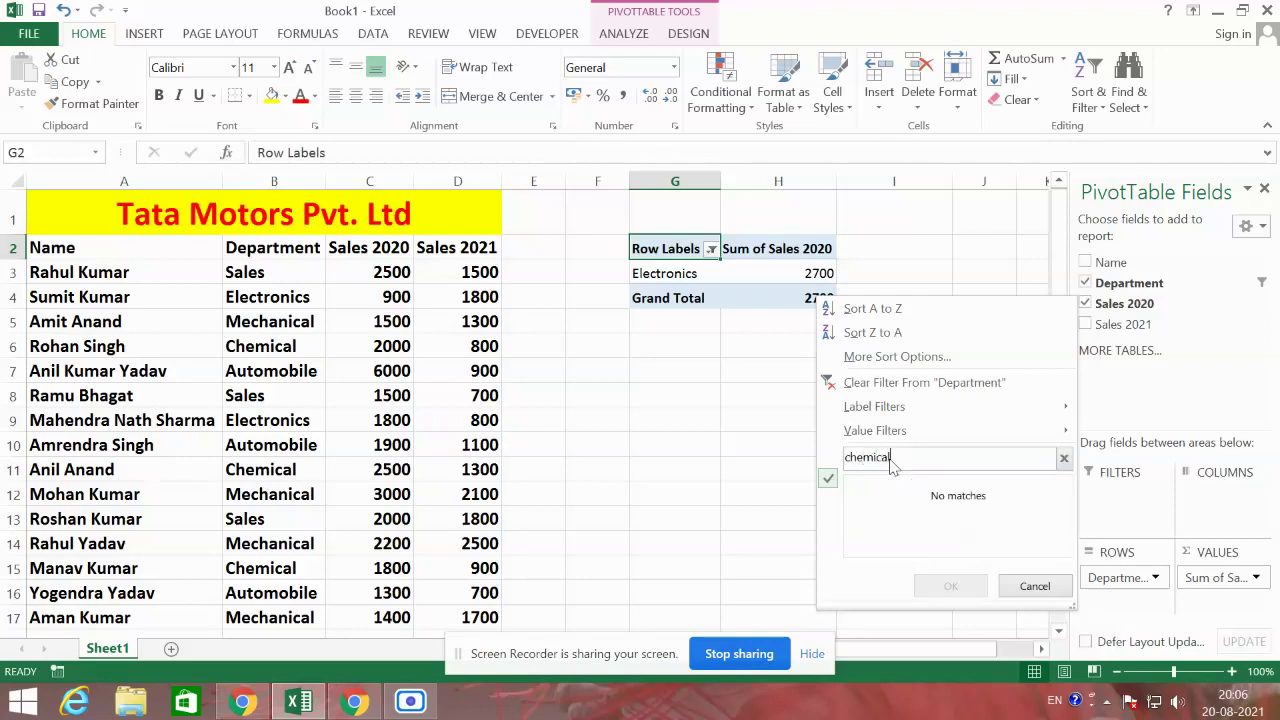
key(Return)
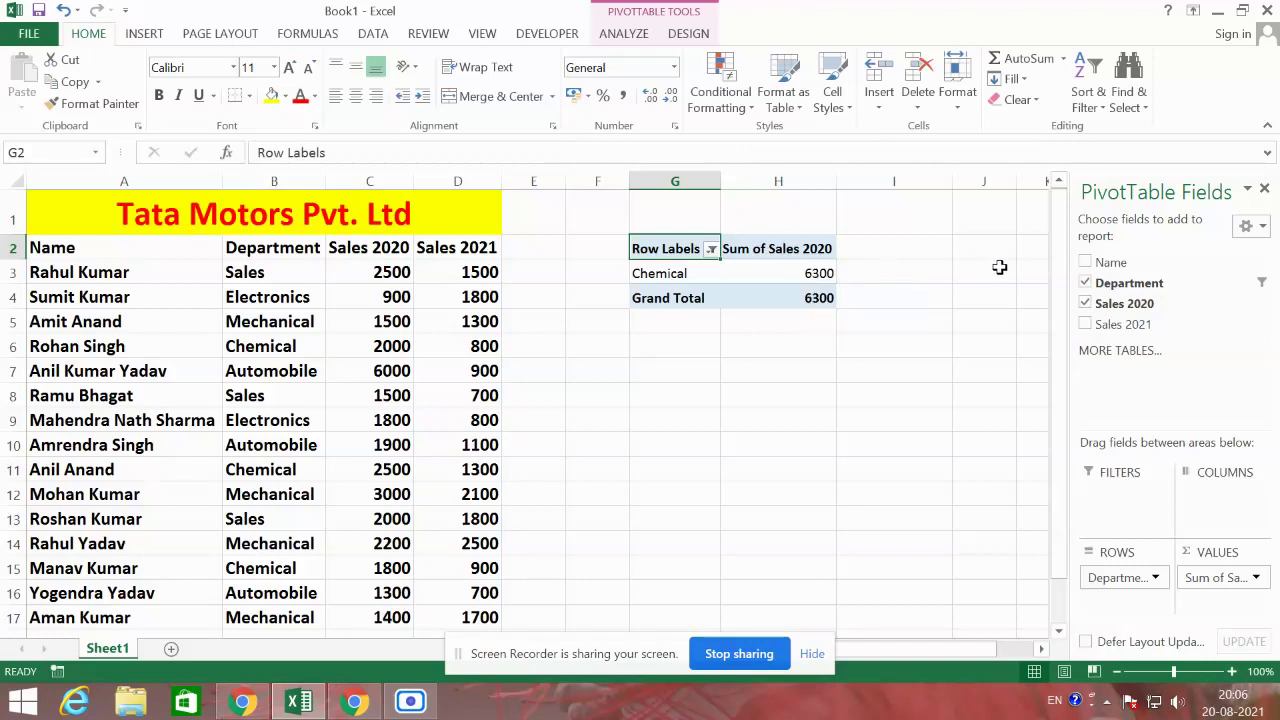
- Replace Sales 2020 with Sales 2021 in the pivot table and add the Name field to break down the Chemical department
click(1085, 305)
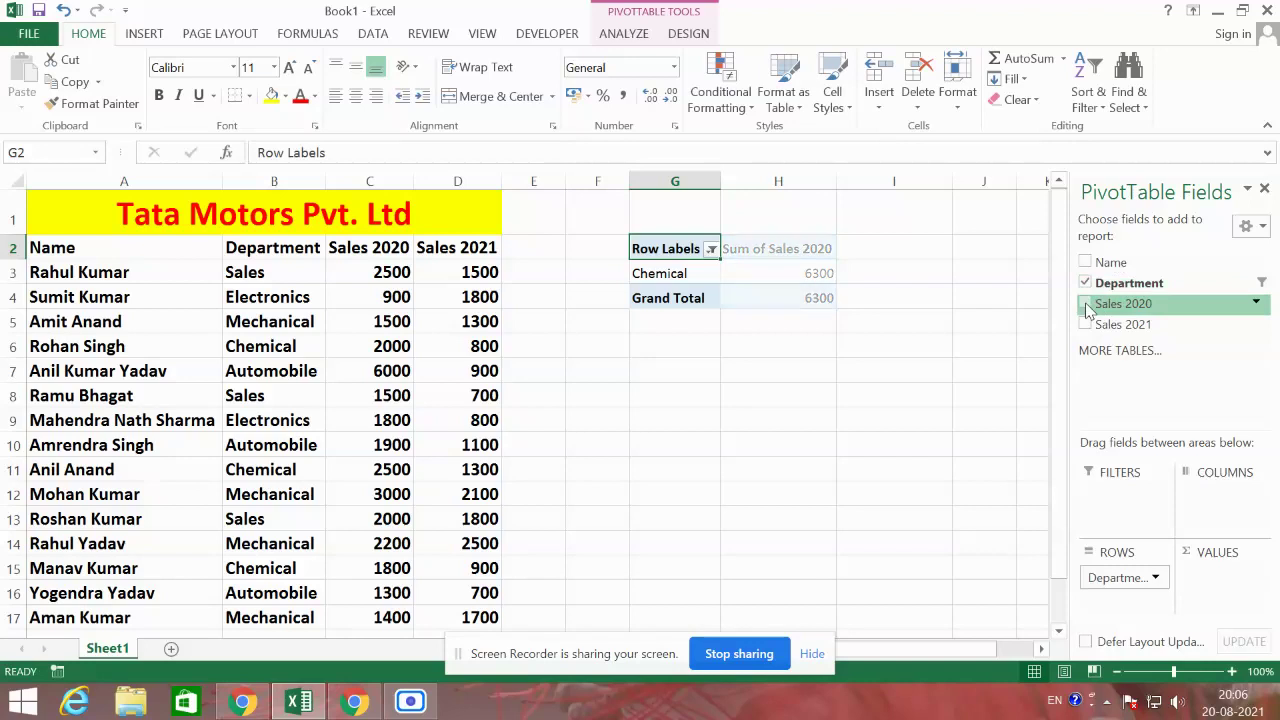
click(1087, 327)
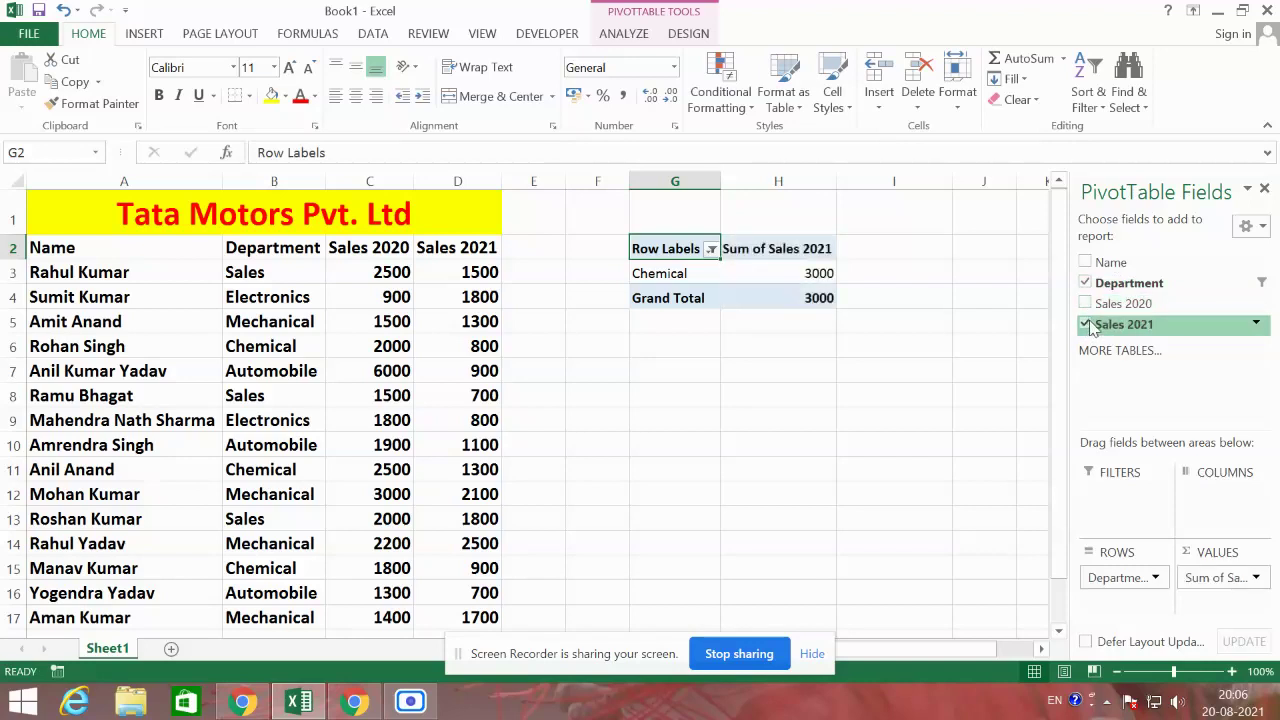
click(1086, 264)
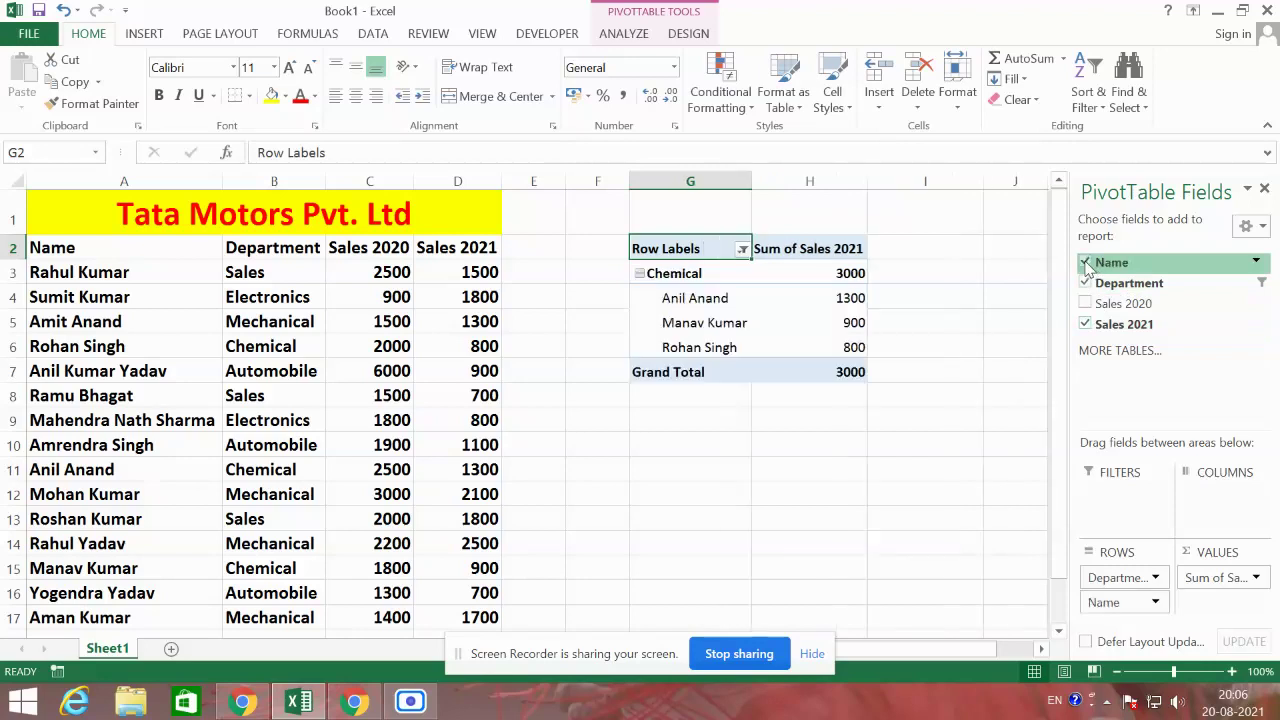
click(712, 300)
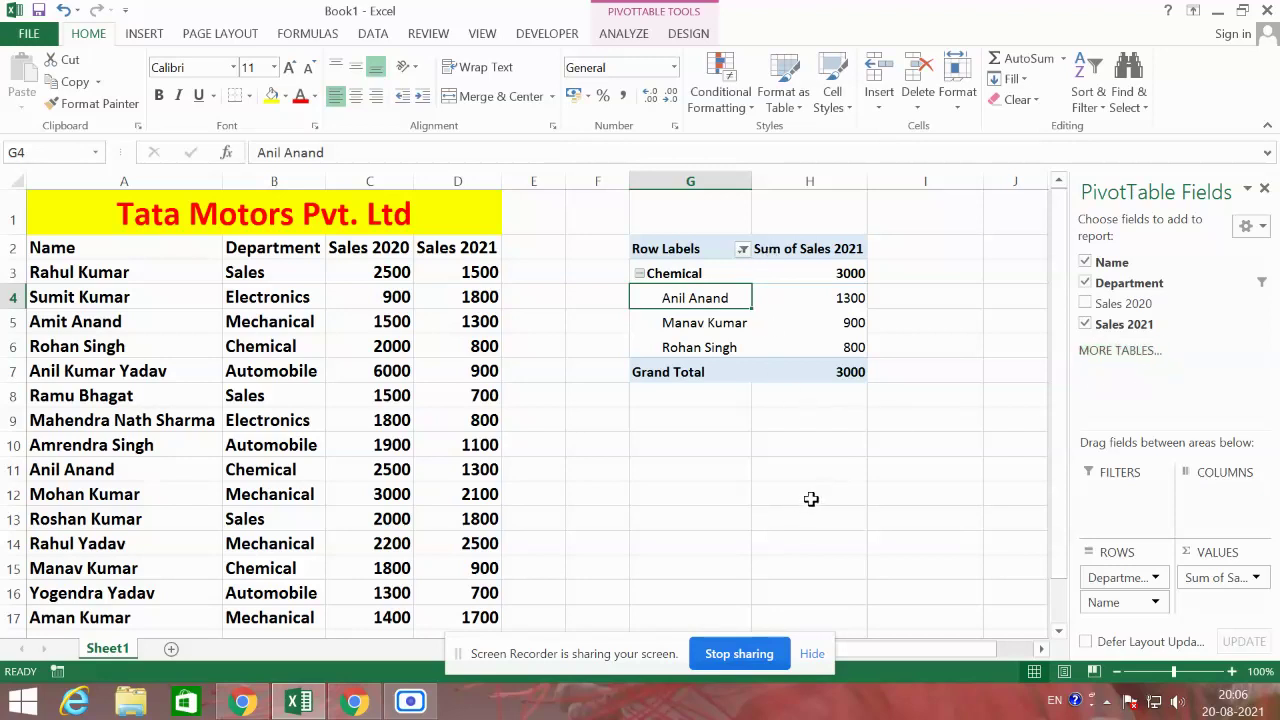
- Remove the Name, Department and Sales 2021 fields from the pivot table, and add Department back as rows
click(1085, 262)
click(1085, 283)
click(1085, 324)
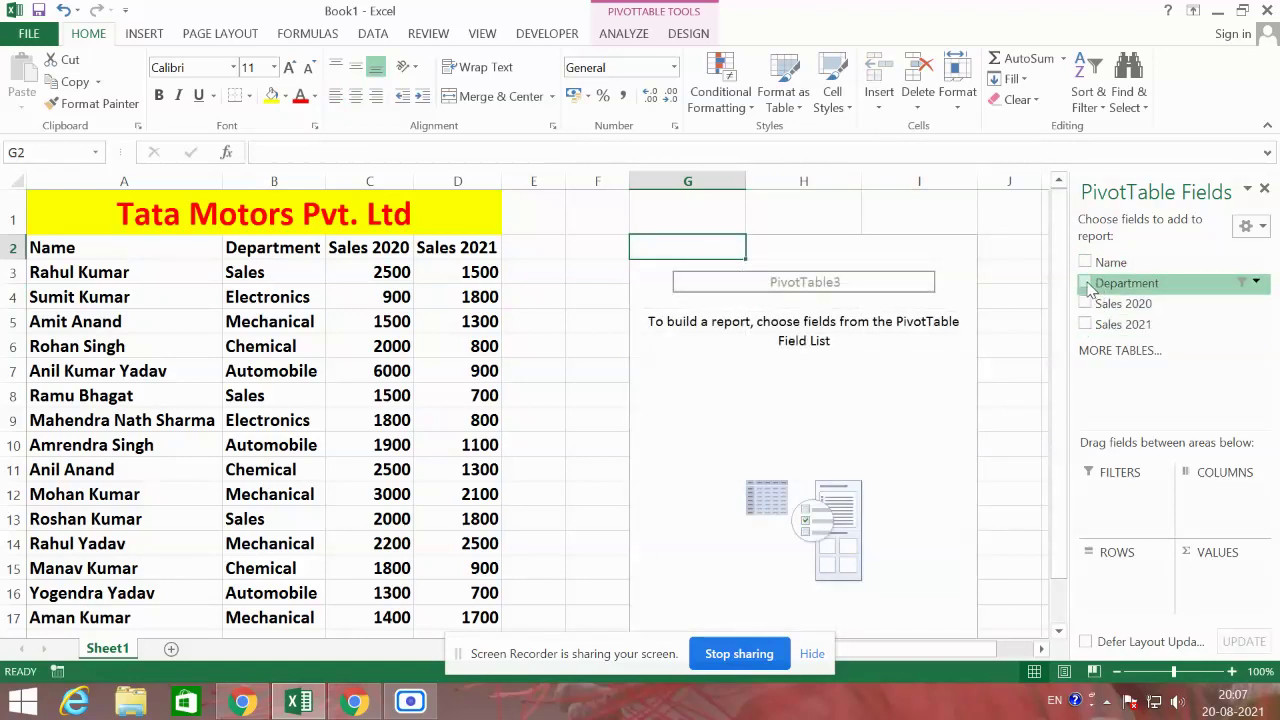
click(1086, 284)
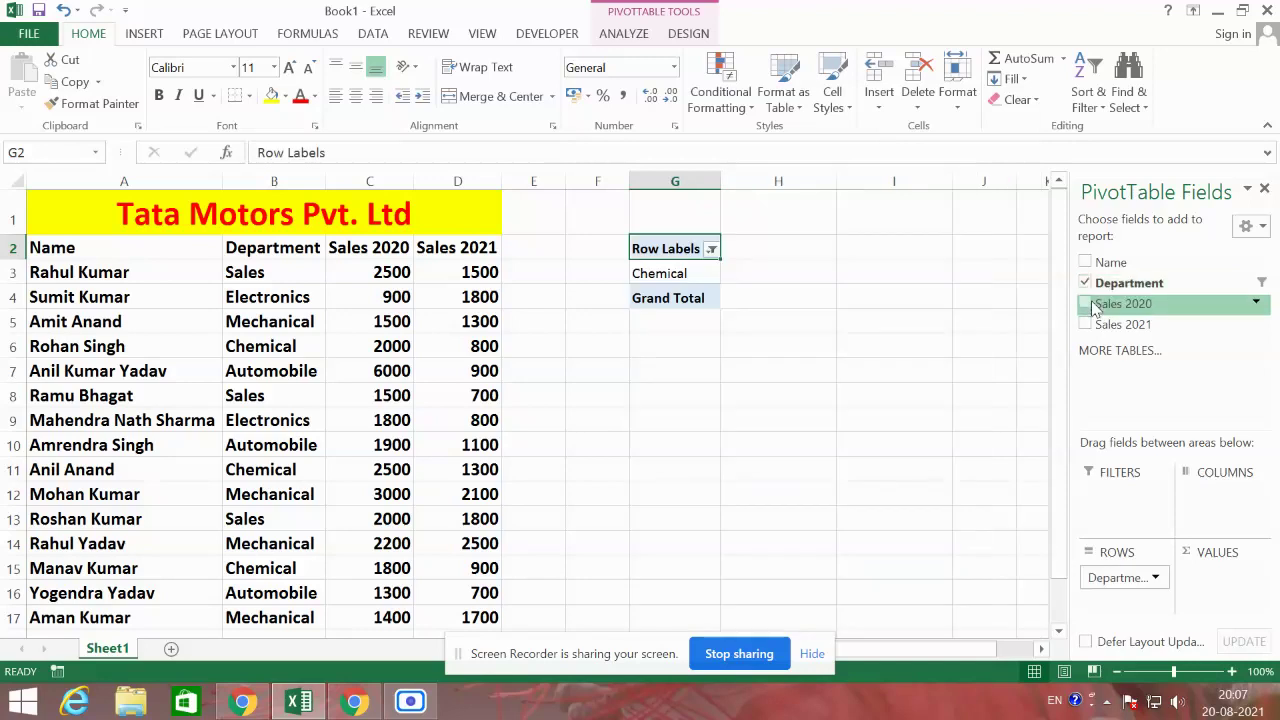
- Change the pivot table's Department filter to Sales
click(1259, 285)
click(897, 458)
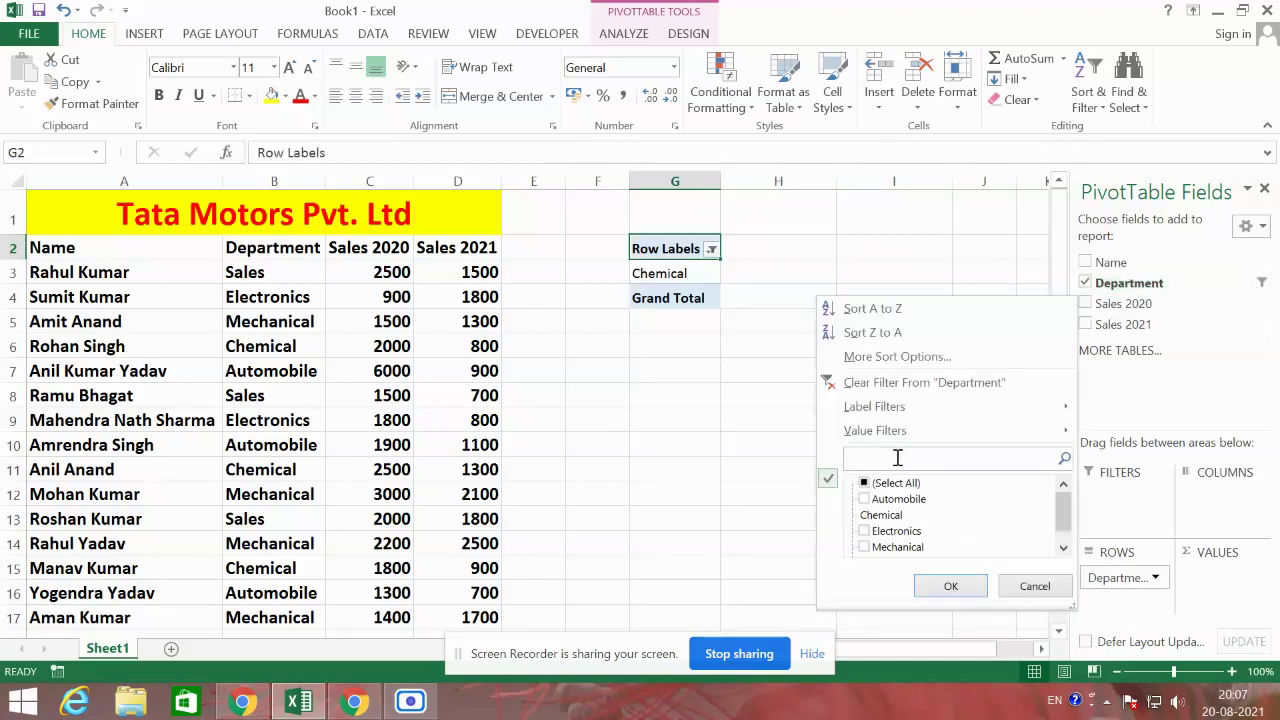
text(sales)
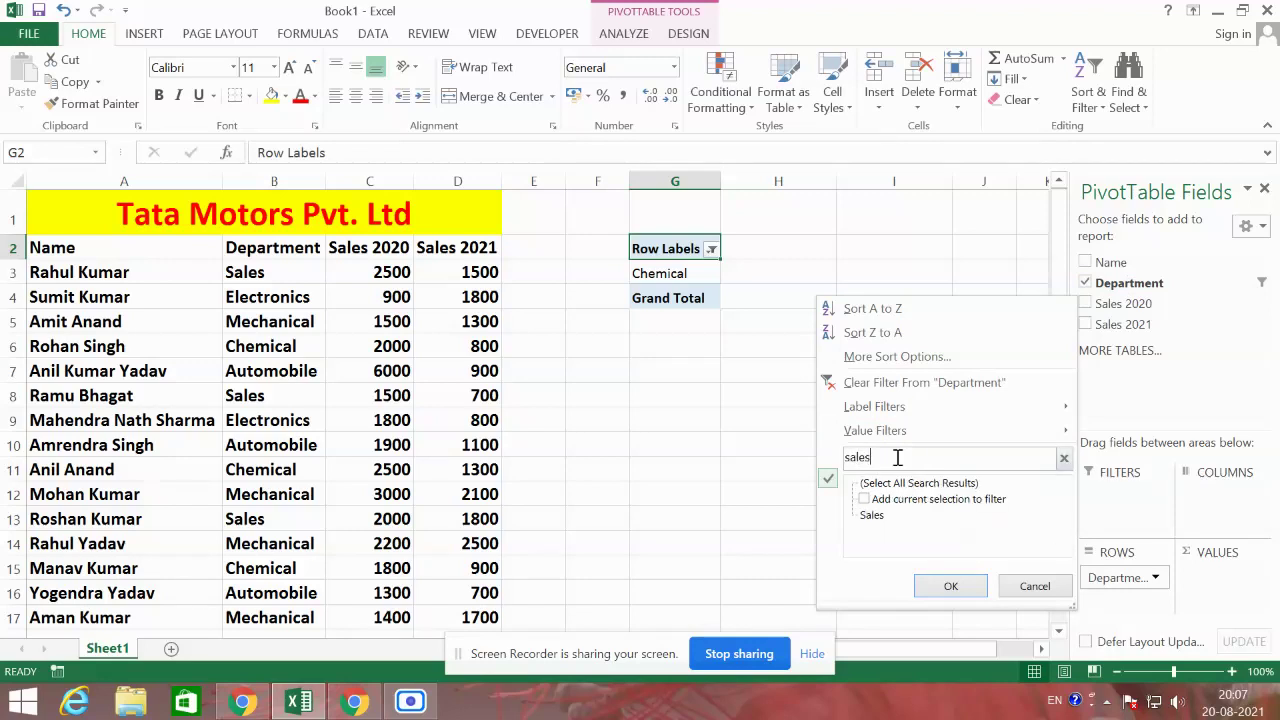
key(Return)
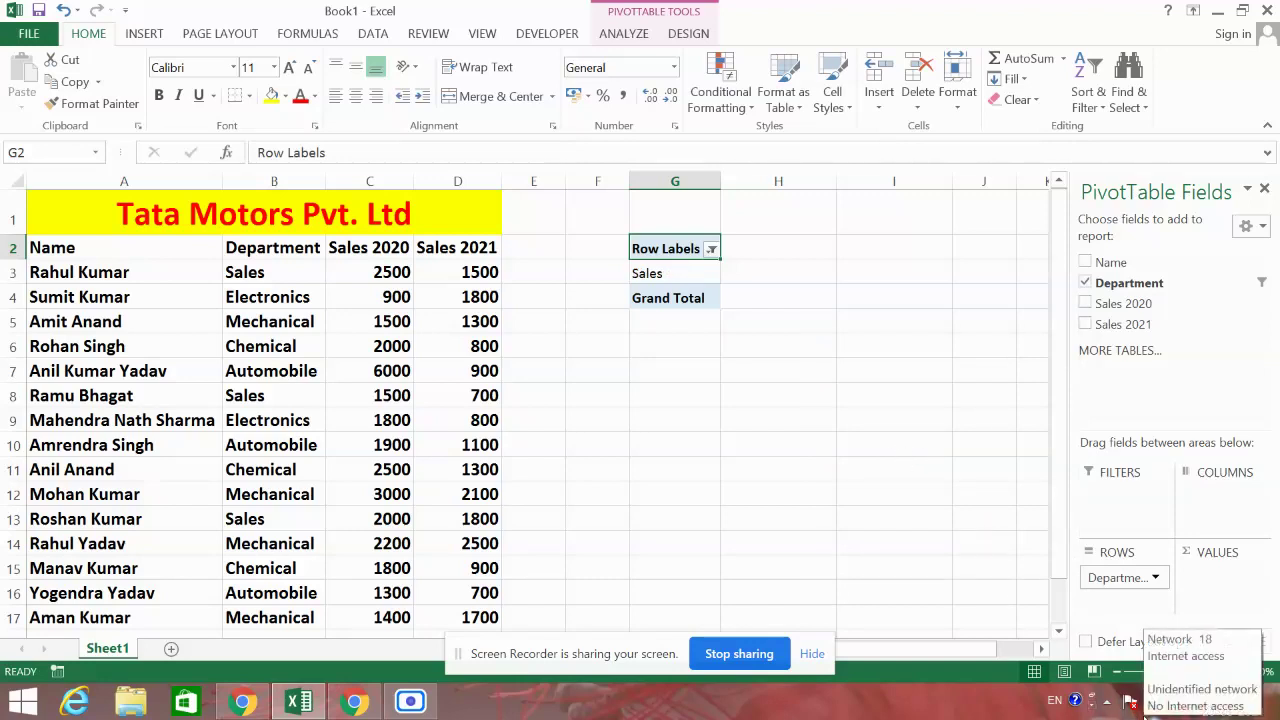
- Add the Name, Sales 2020 and Sales 2021 fields to the pivot table to break down the Sales department
click(1087, 265)
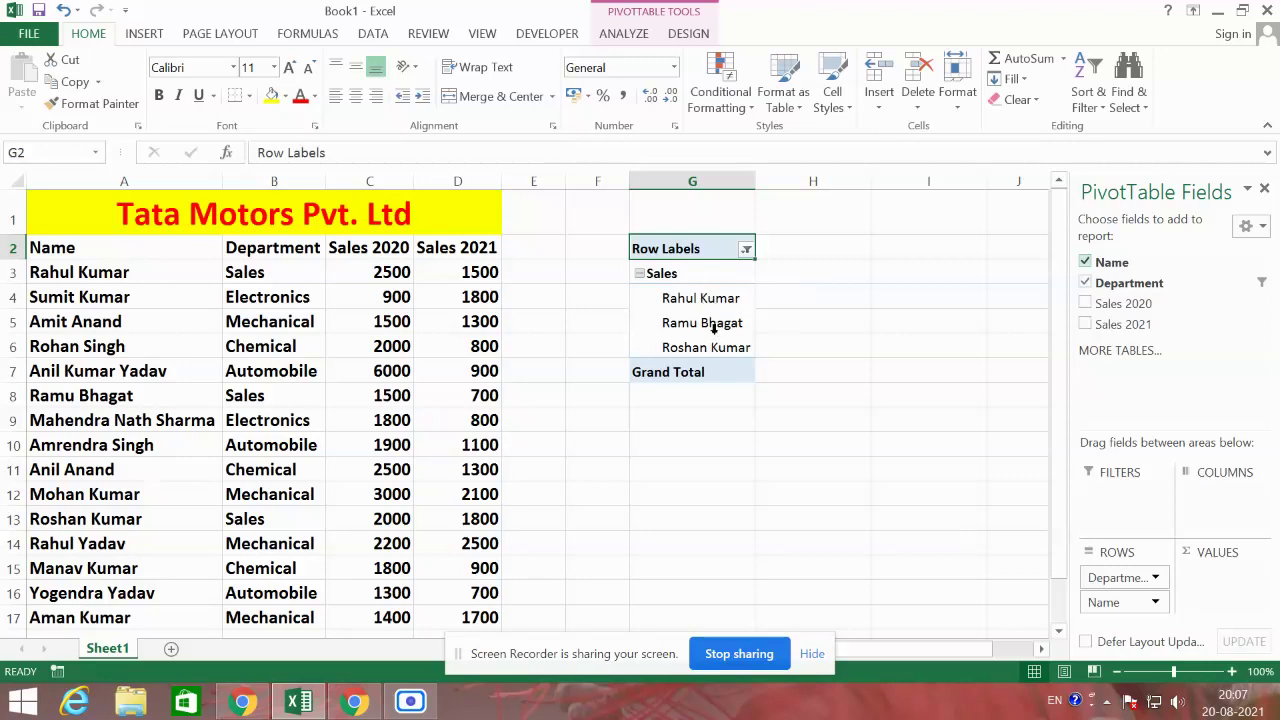
click(1085, 304)
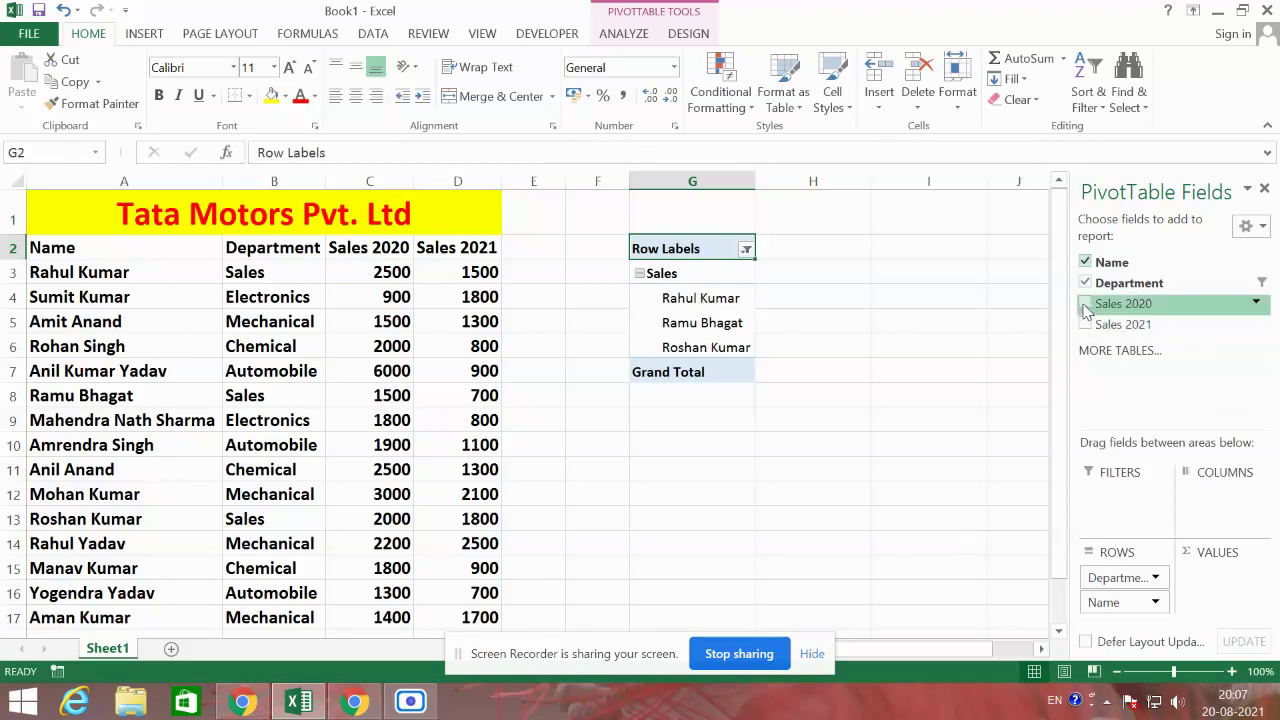
click(1087, 325)
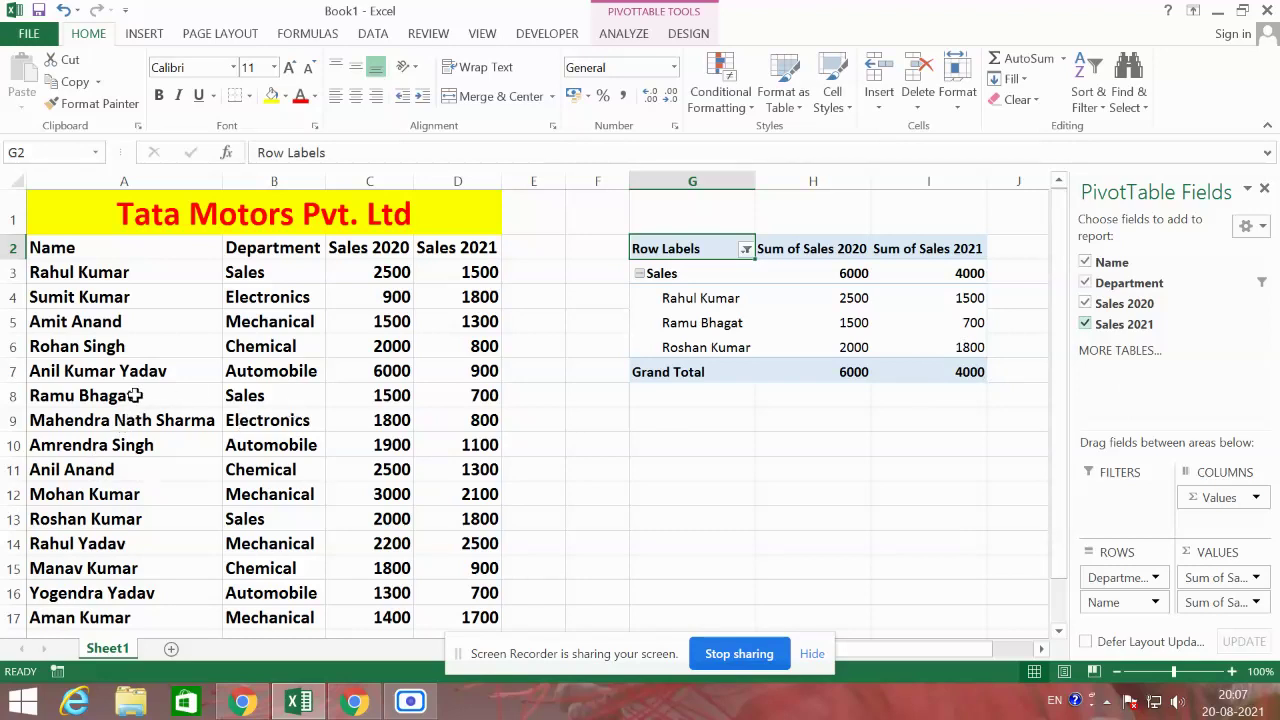
- Create another pivot table from the sales data on a new worksheet, with Department as rows and Sales 2020 as values
click(228, 370)
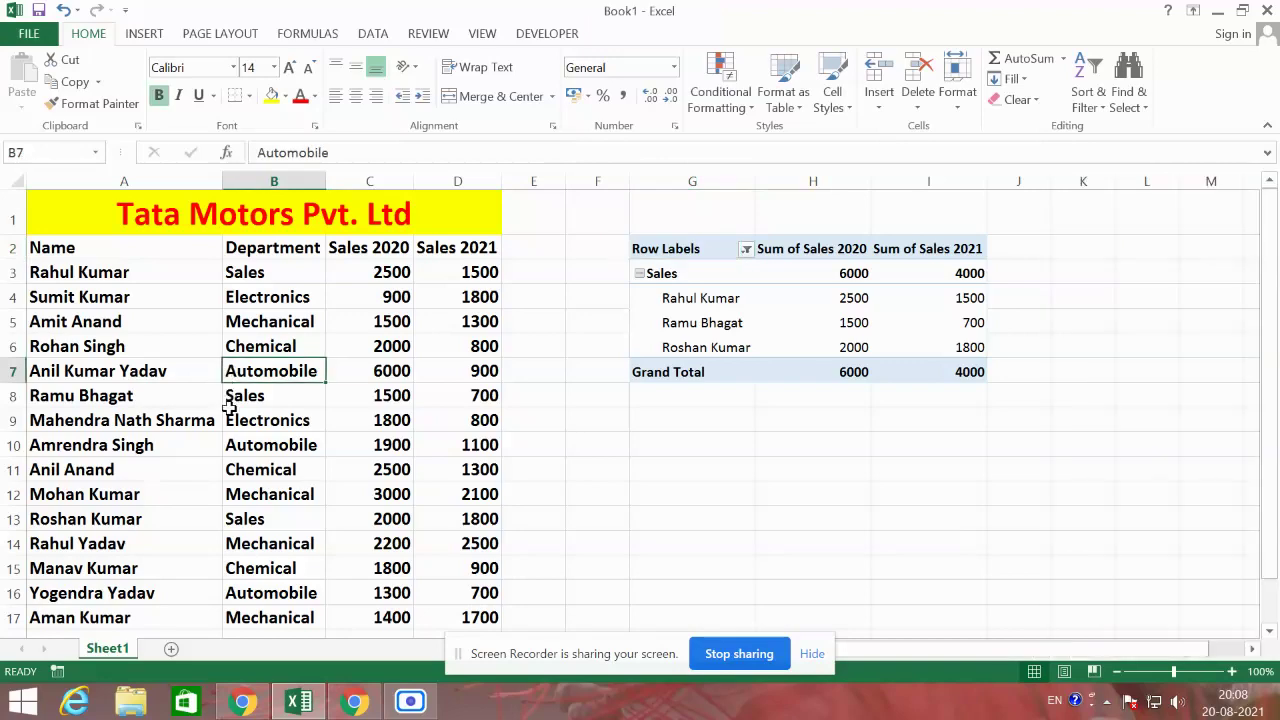
click(145, 38)
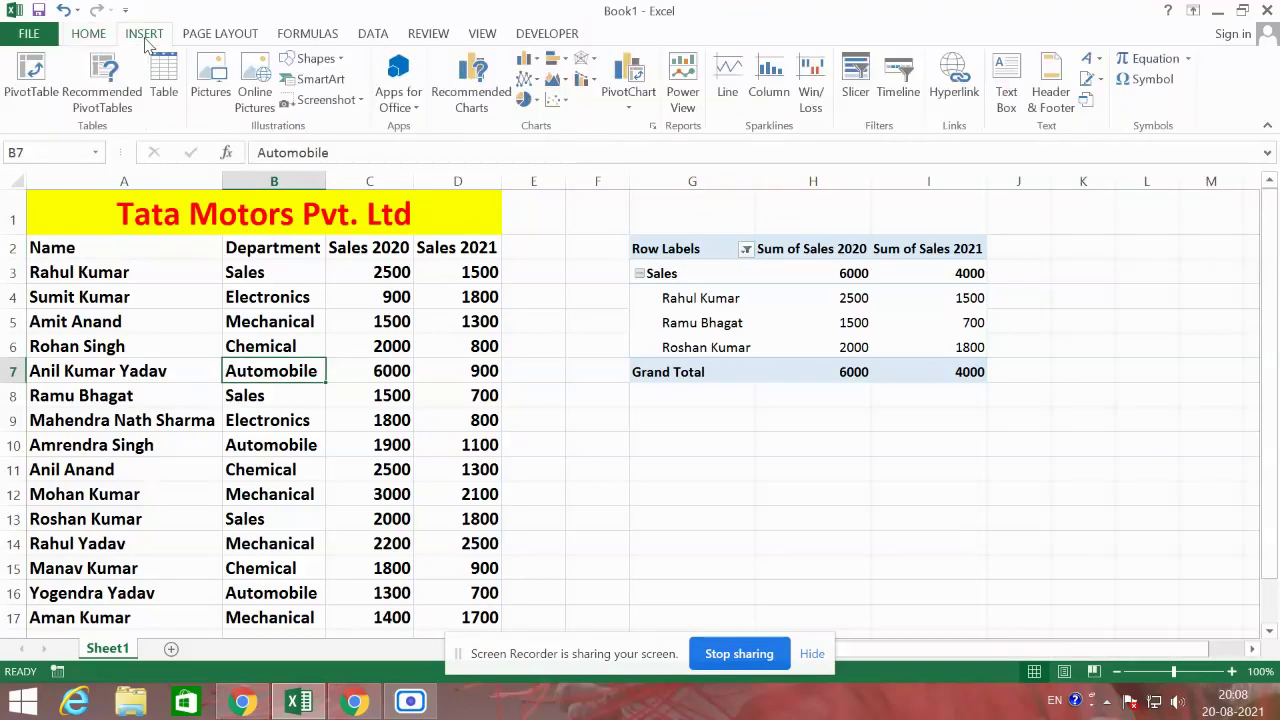
click(33, 78)
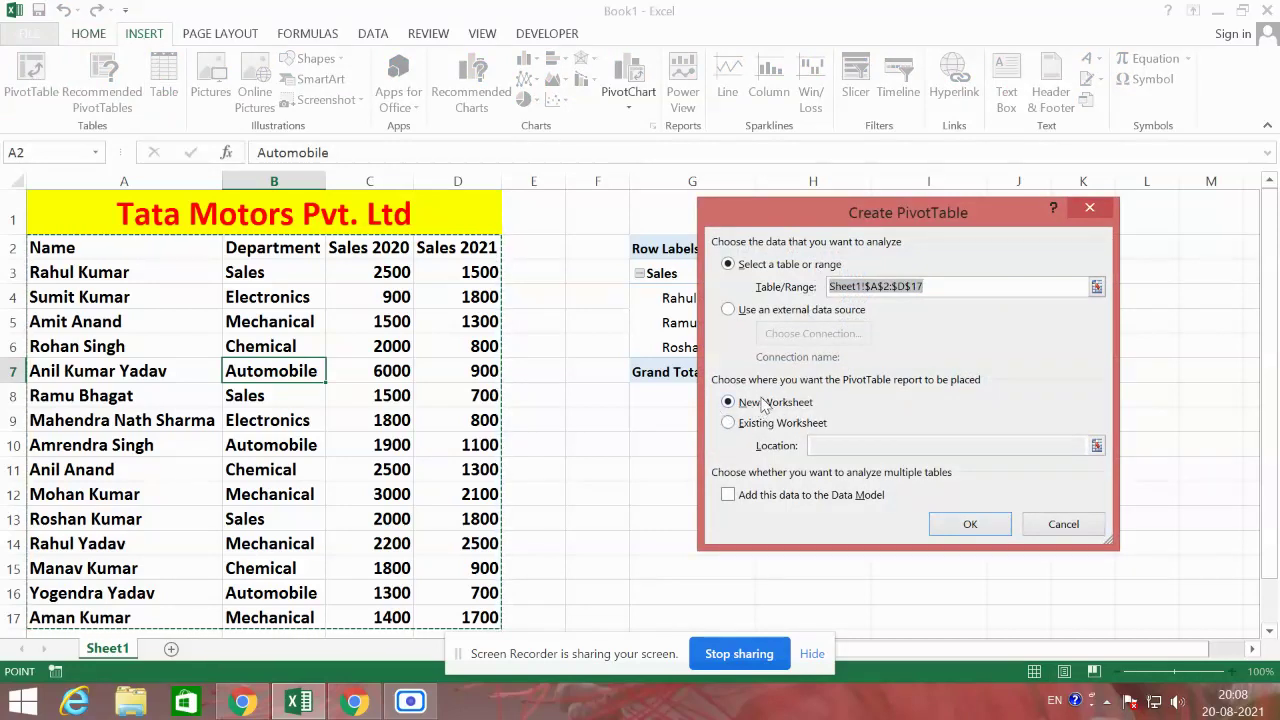
click(970, 524)
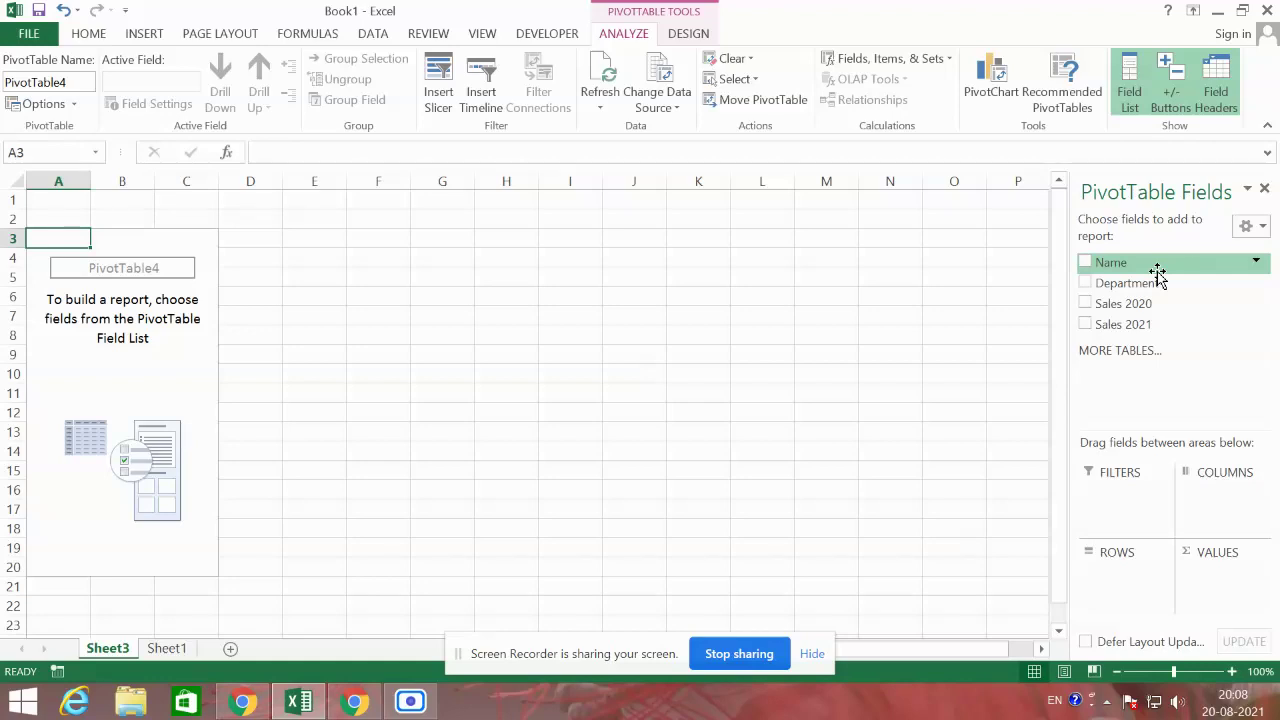
click(1085, 284)
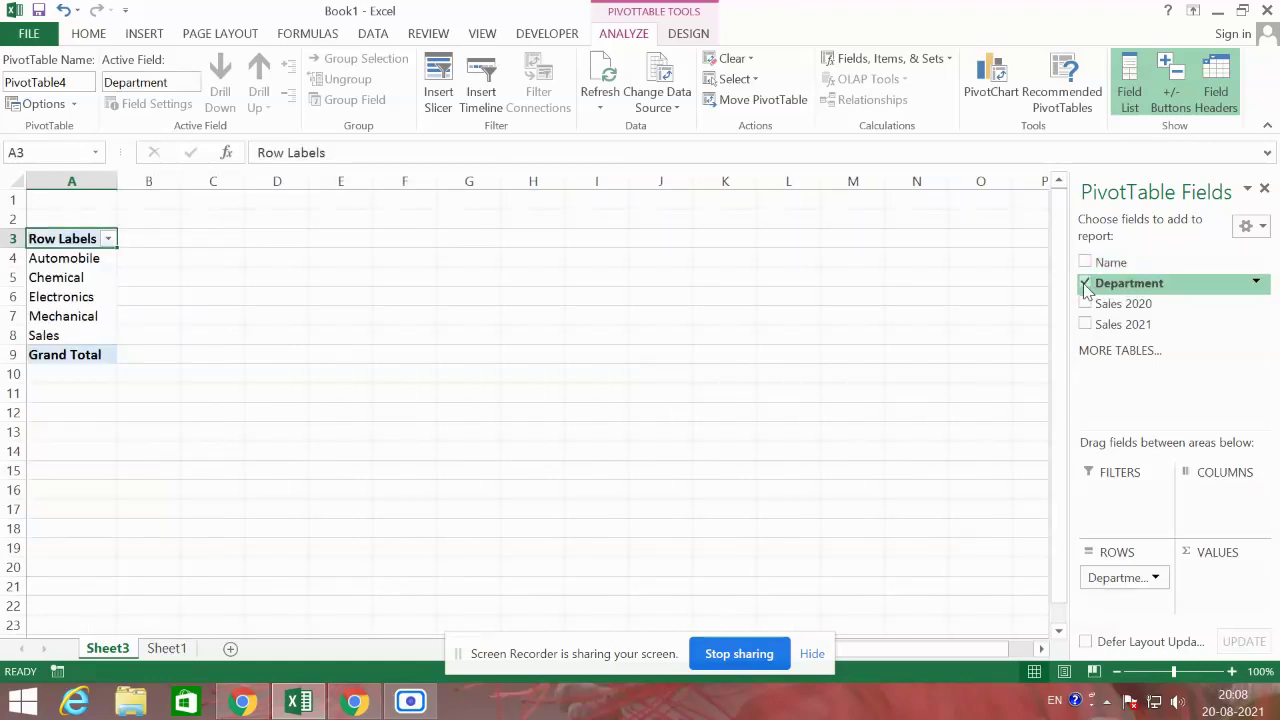
click(1085, 304)
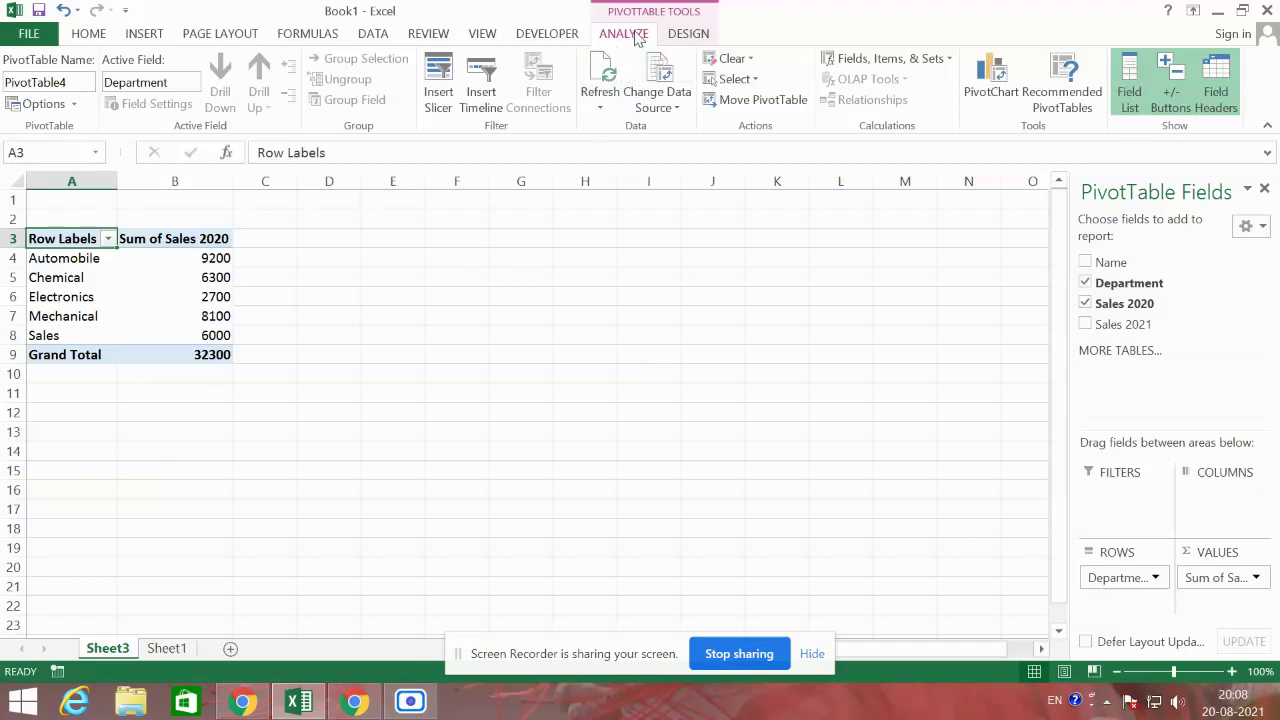
- Insert a Department slicer and place it beside the pivot table, near the top of columns E to G
click(441, 88)
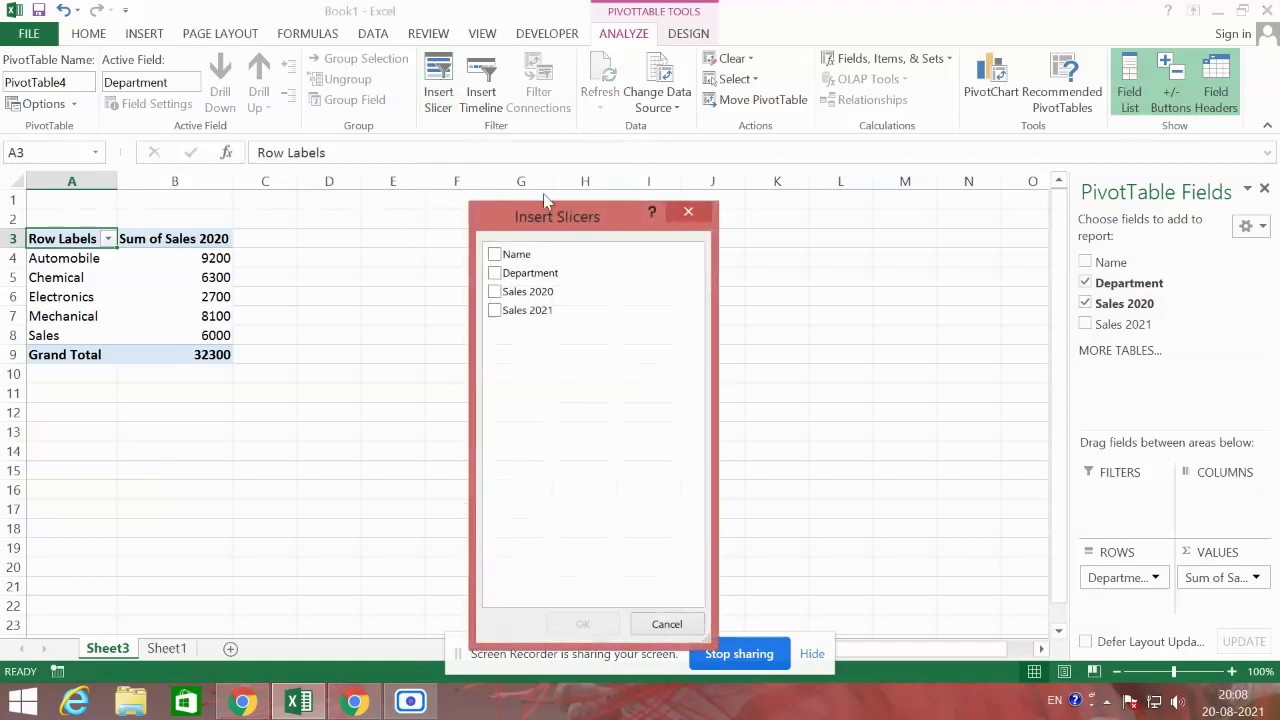
drag(554, 211, 612, 190)
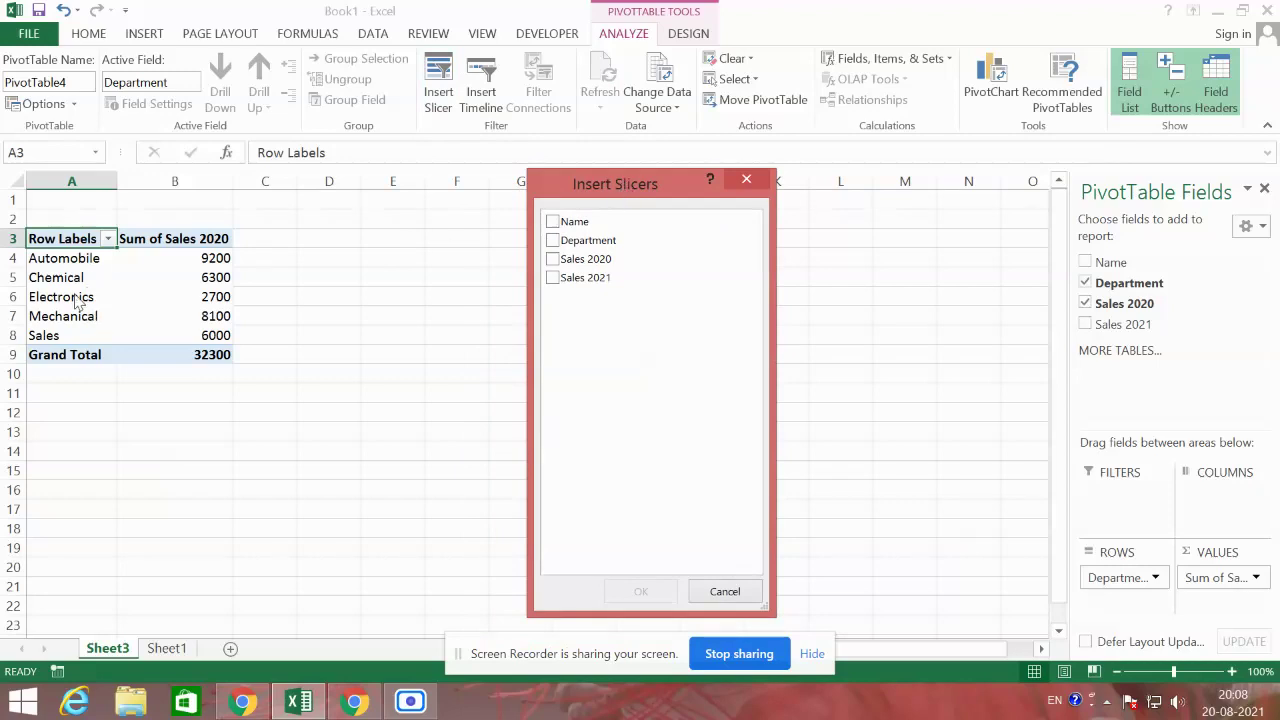
click(553, 242)
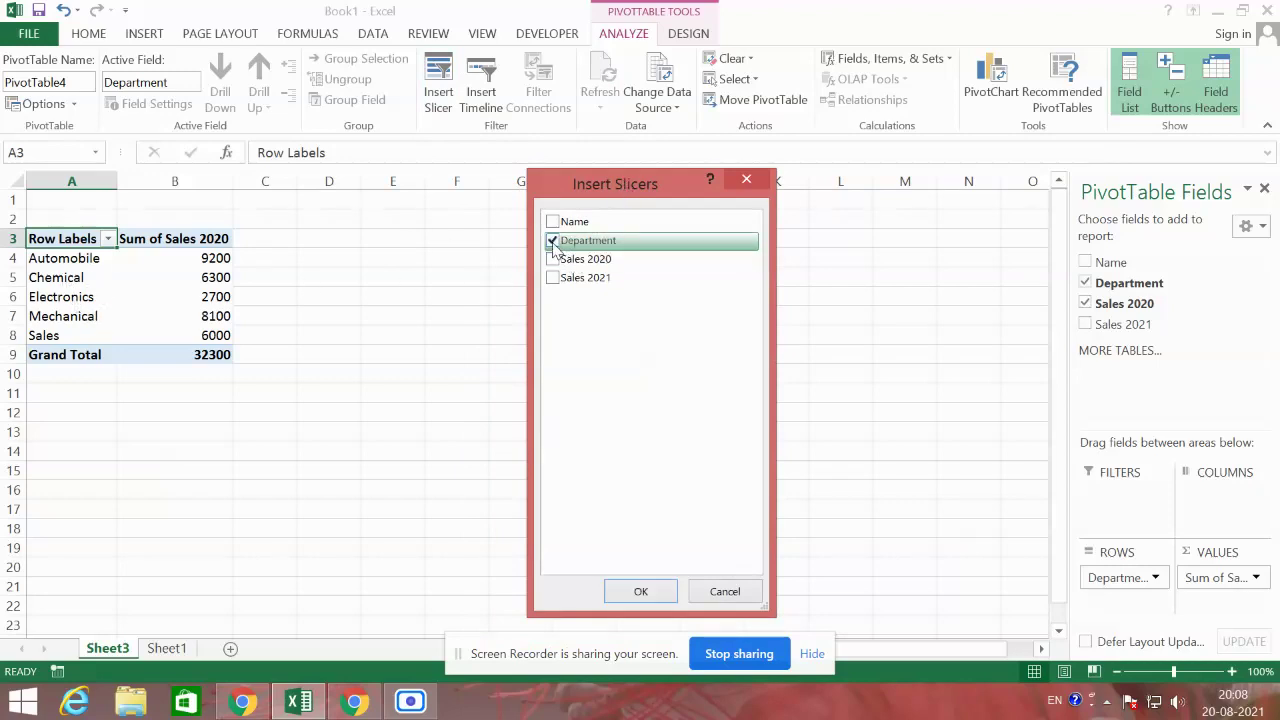
click(640, 593)
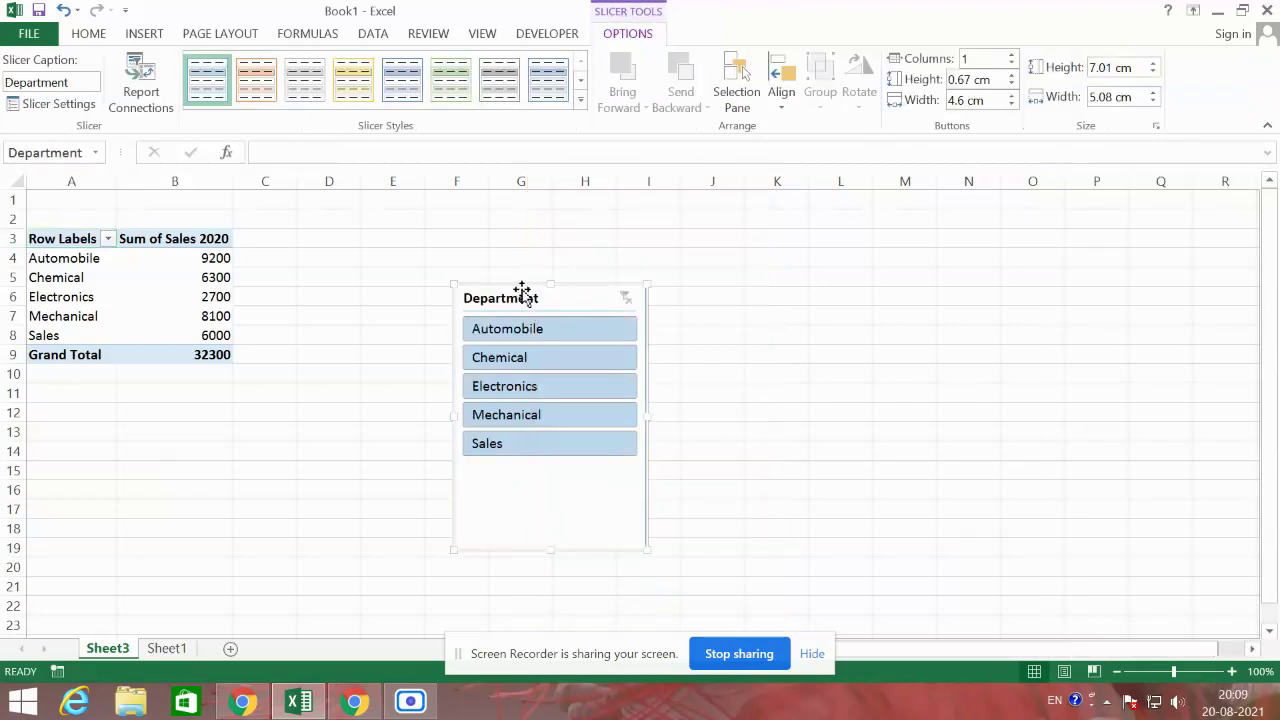
drag(522, 289, 437, 200)
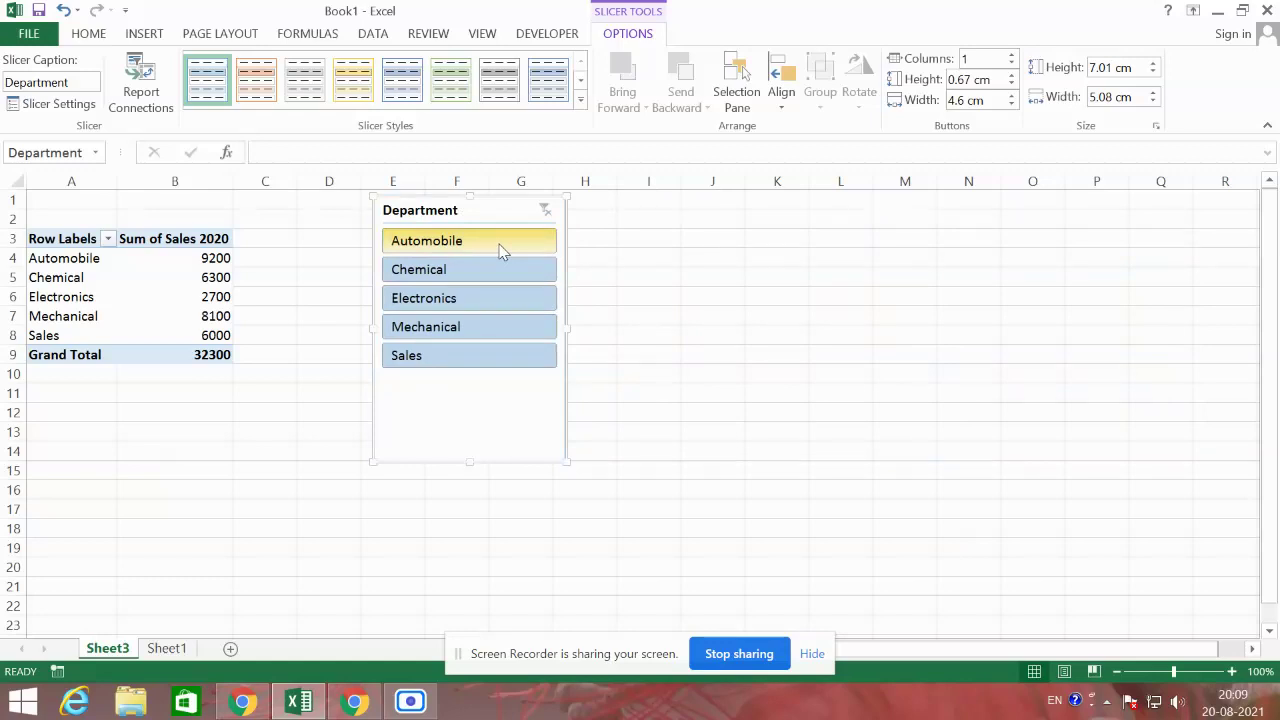
- Filter the pivot table with the Department slicer to Electronics, Sales and Automobile, one at a time
click(428, 305)
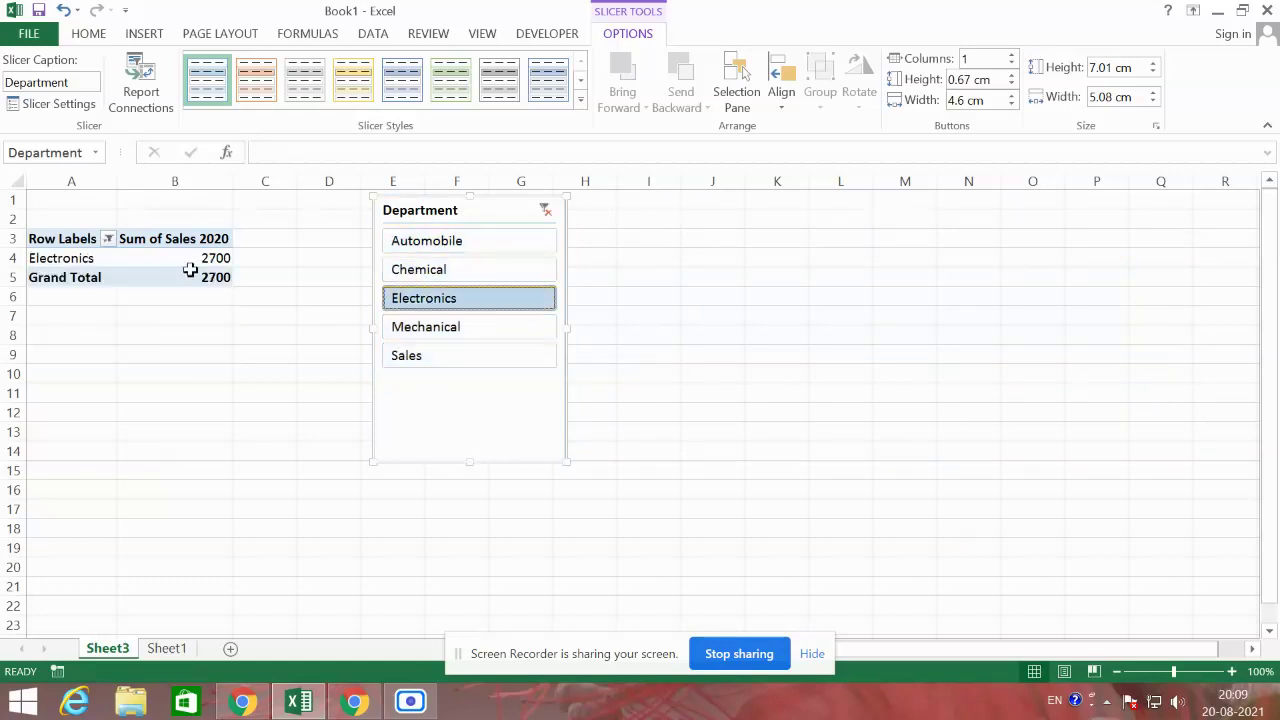
click(425, 364)
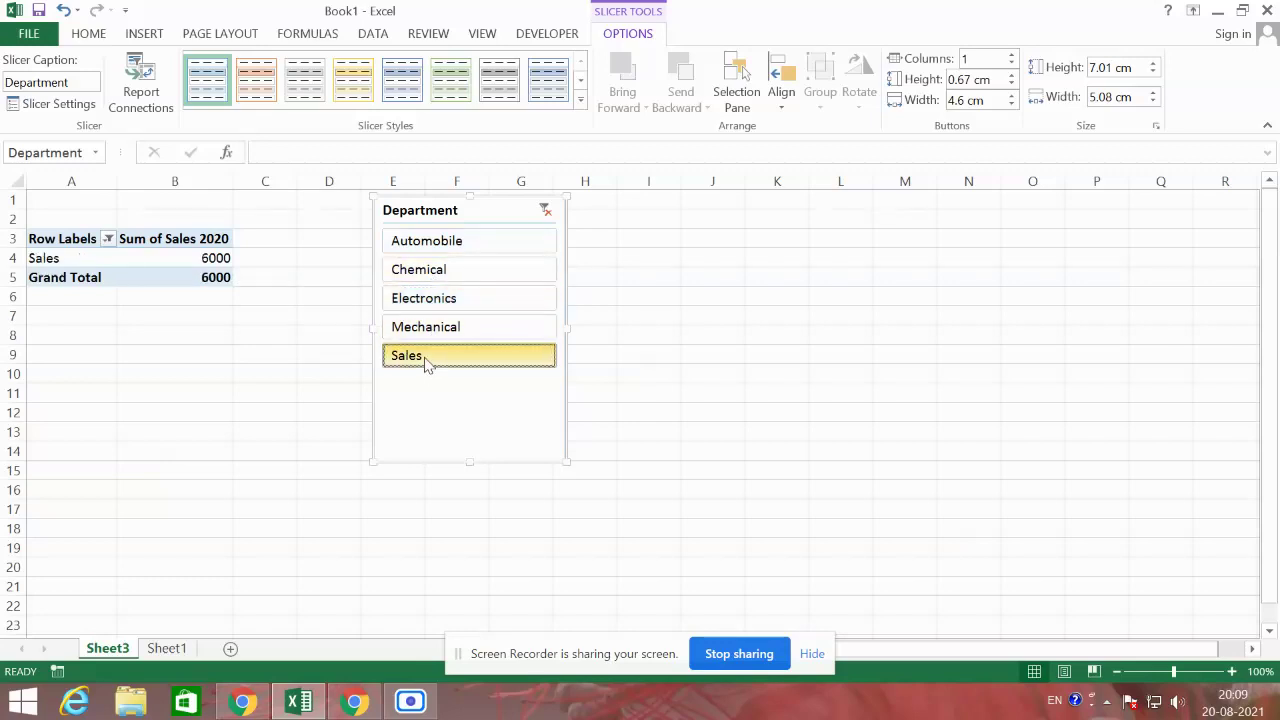
click(433, 247)
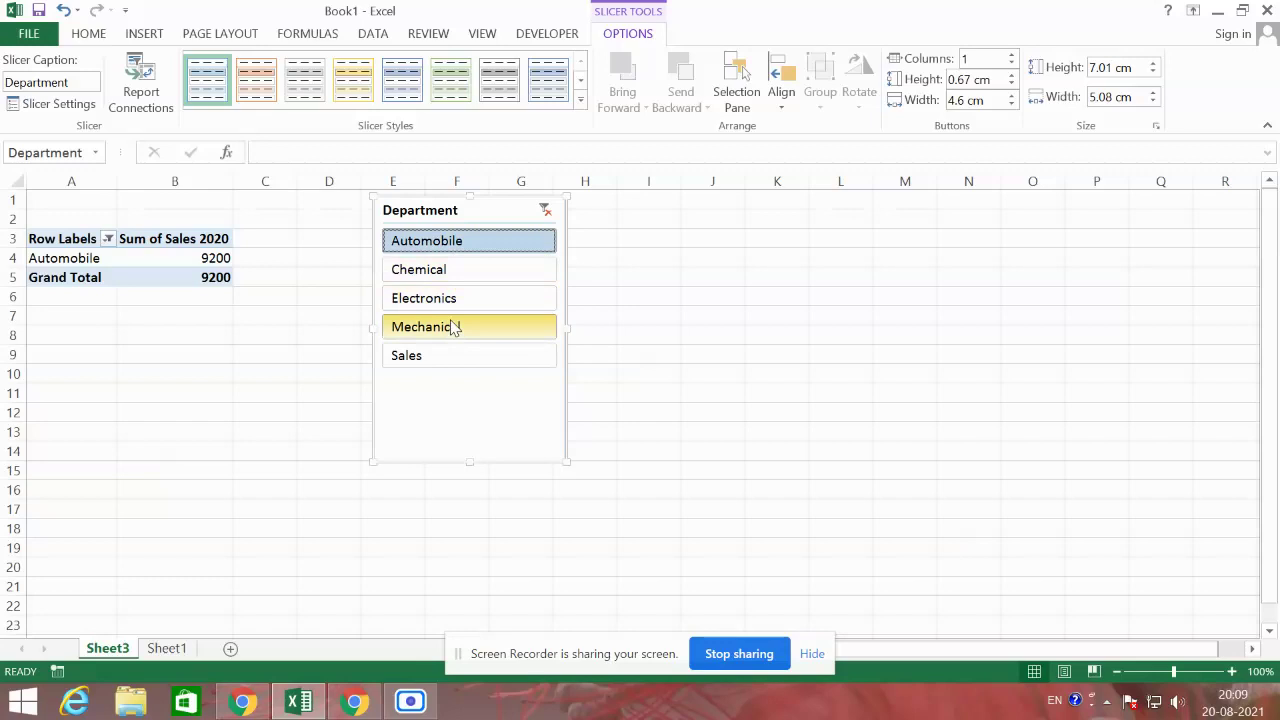
- Filter the pivot table with the slicer to Chemical, and add Sales and Mechanical to the selection
click(470, 275)
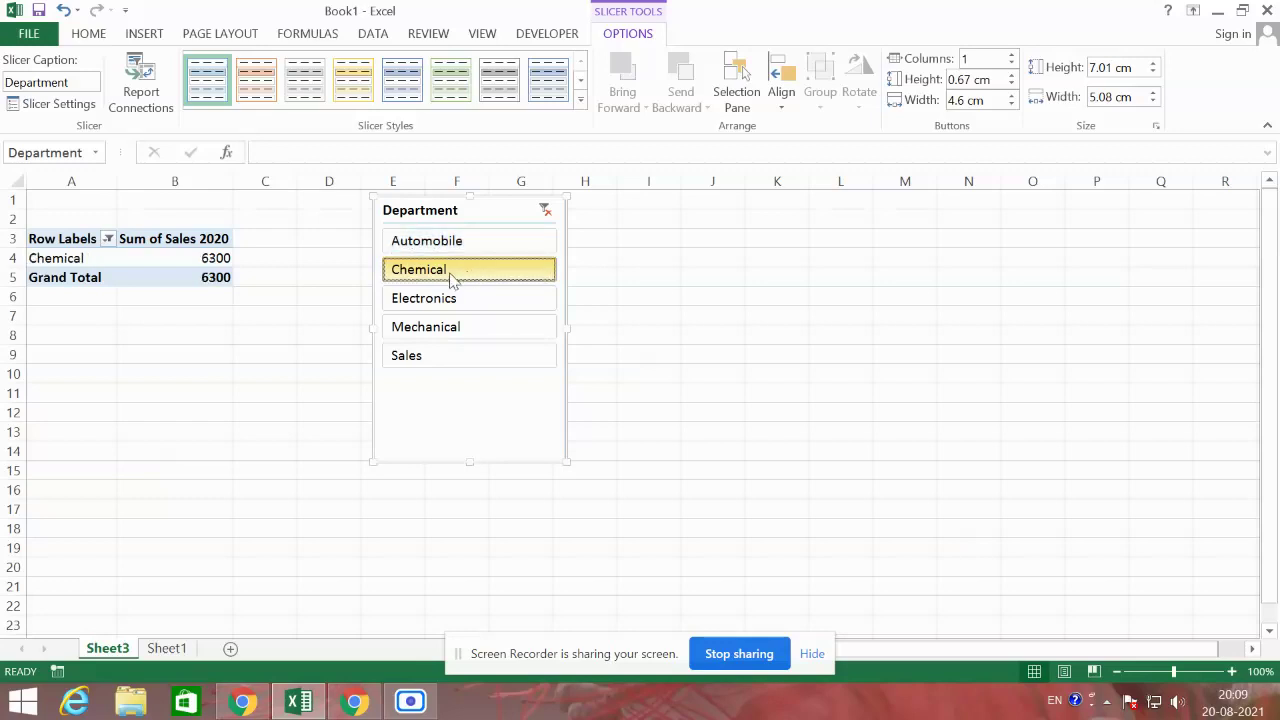
click(437, 358)
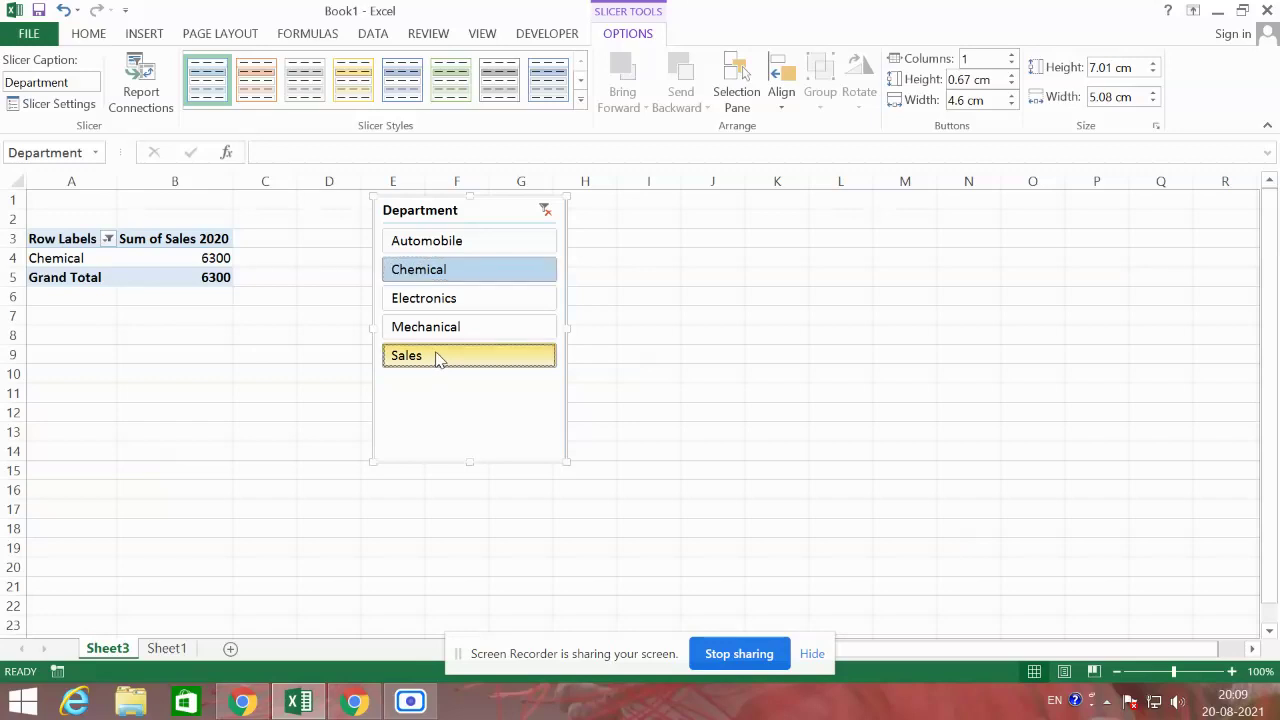
ctrl+click(437, 358)
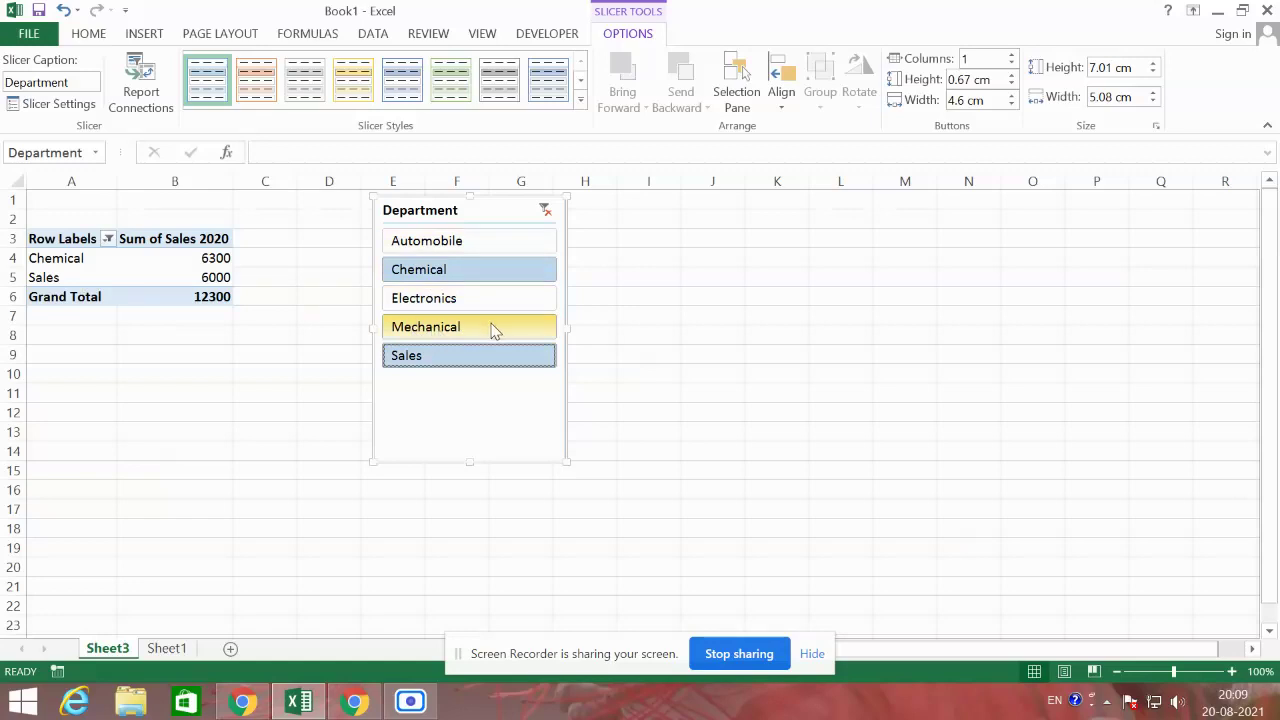
ctrl+click(463, 325)
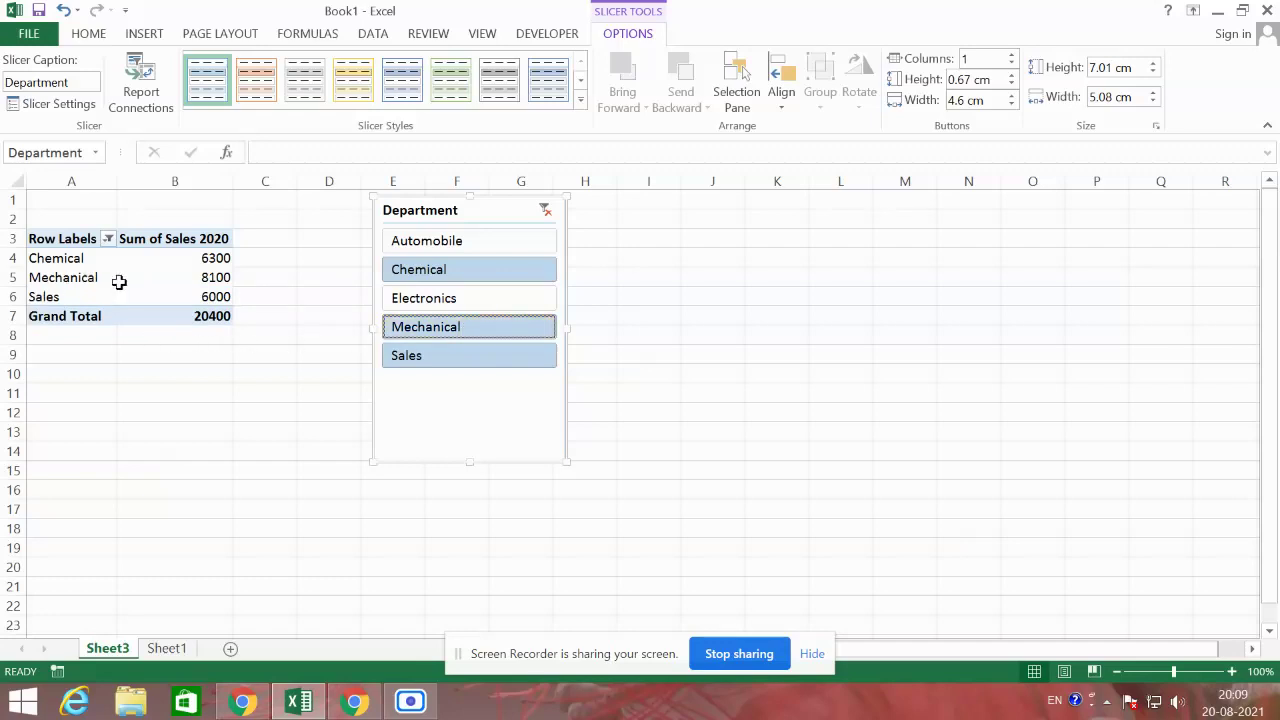
mouse_move(160, 294)
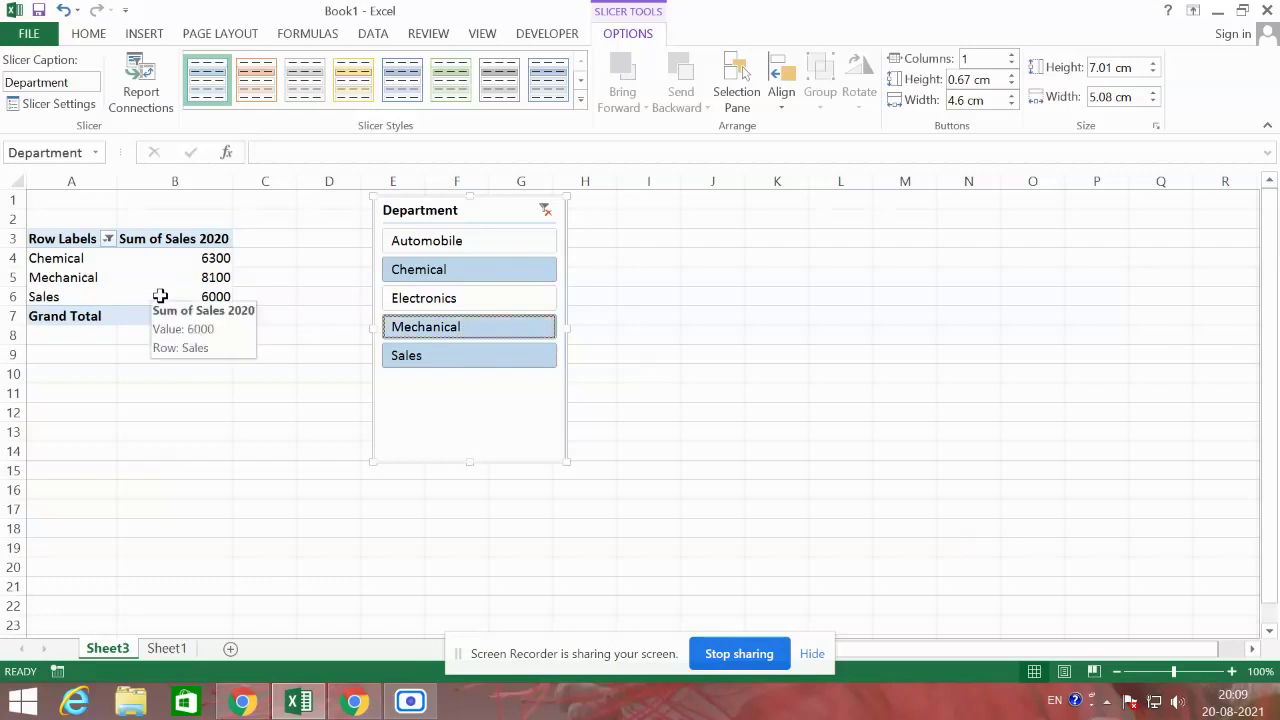
- Switch the slicer to Automobile and on to Mechanical alone, and add the Name field to break down that department
click(452, 245)
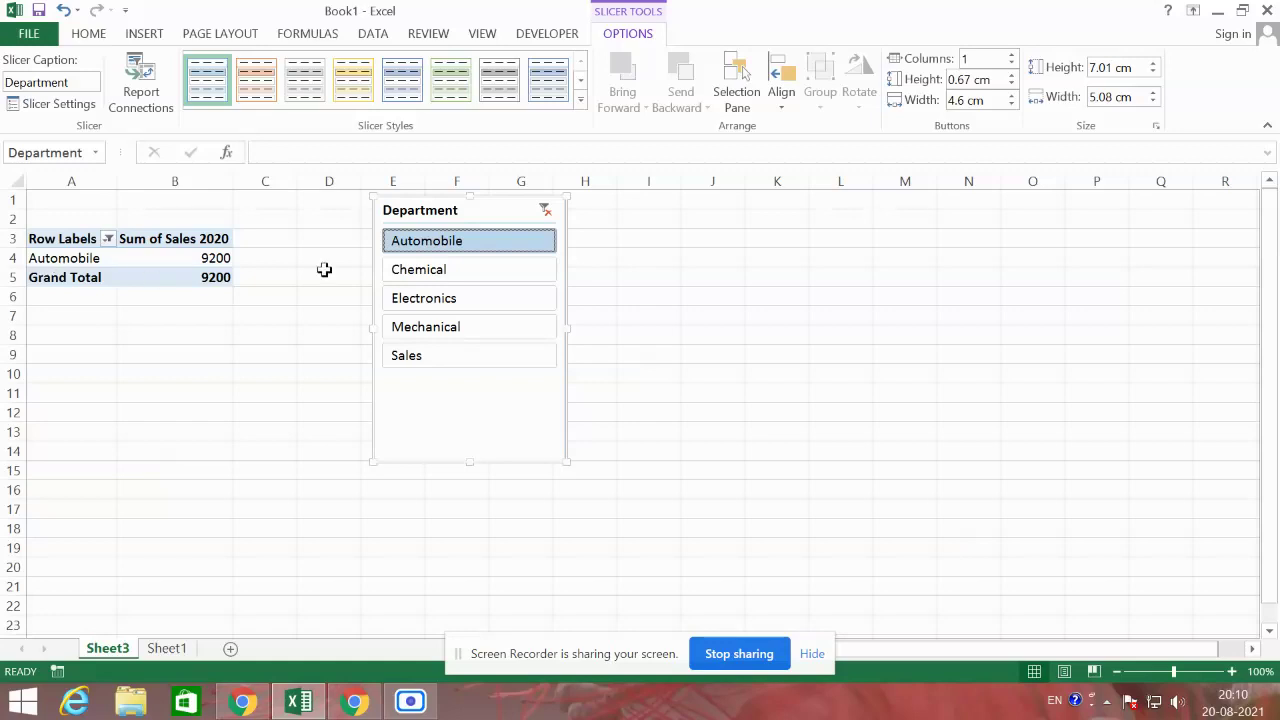
click(440, 334)
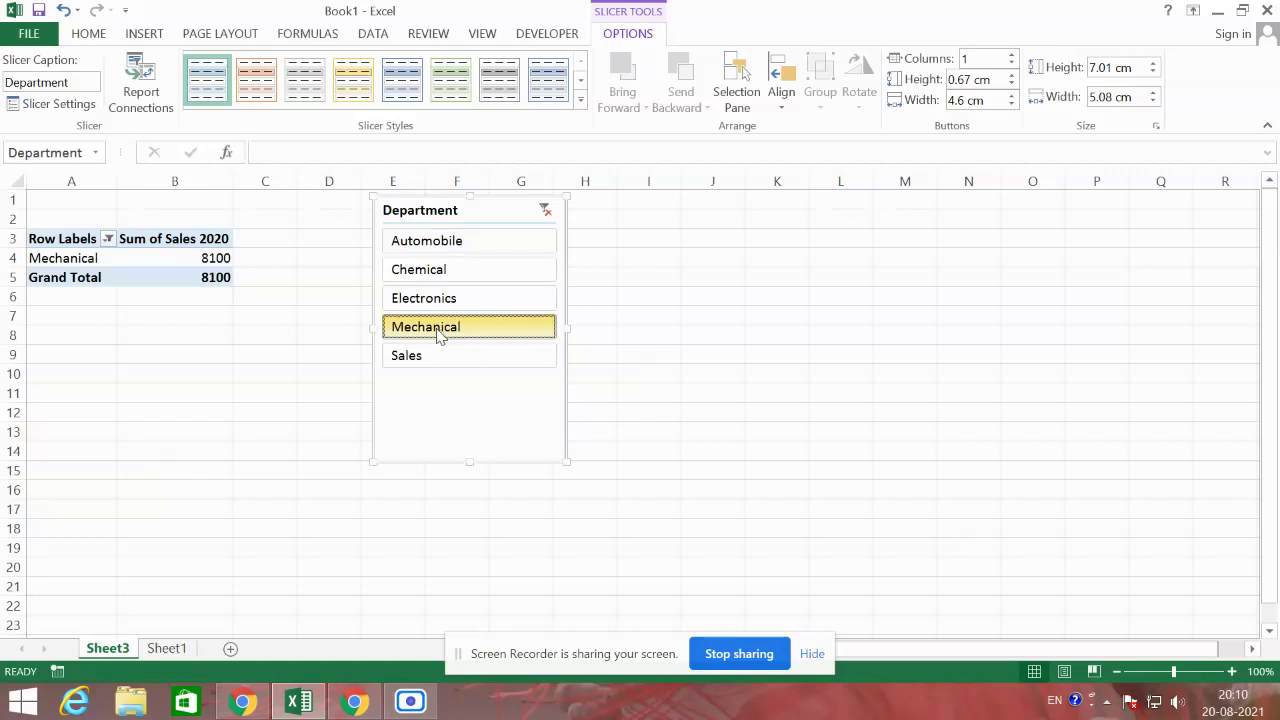
click(192, 240)
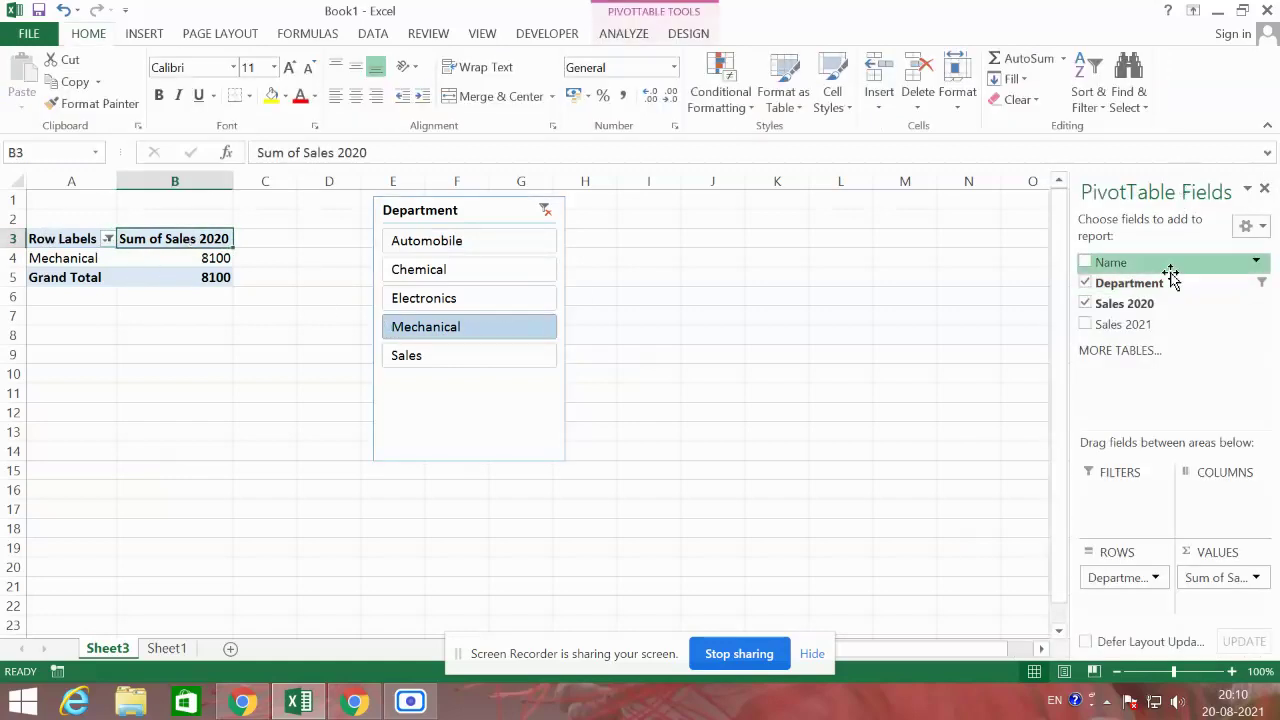
click(1085, 263)
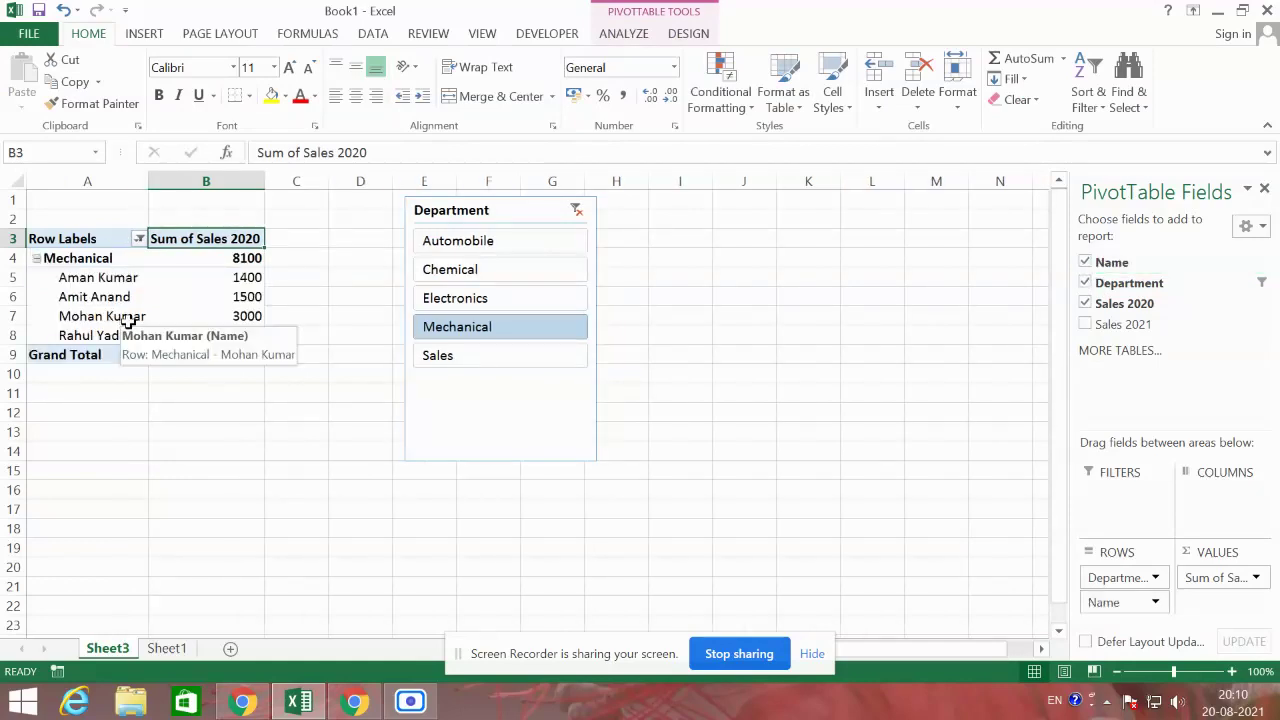
- Replace Sales 2020 with Sales 2021 in the pivot table, and remove Sales 2021 again to leave only the row fields
click(1085, 304)
click(1085, 324)
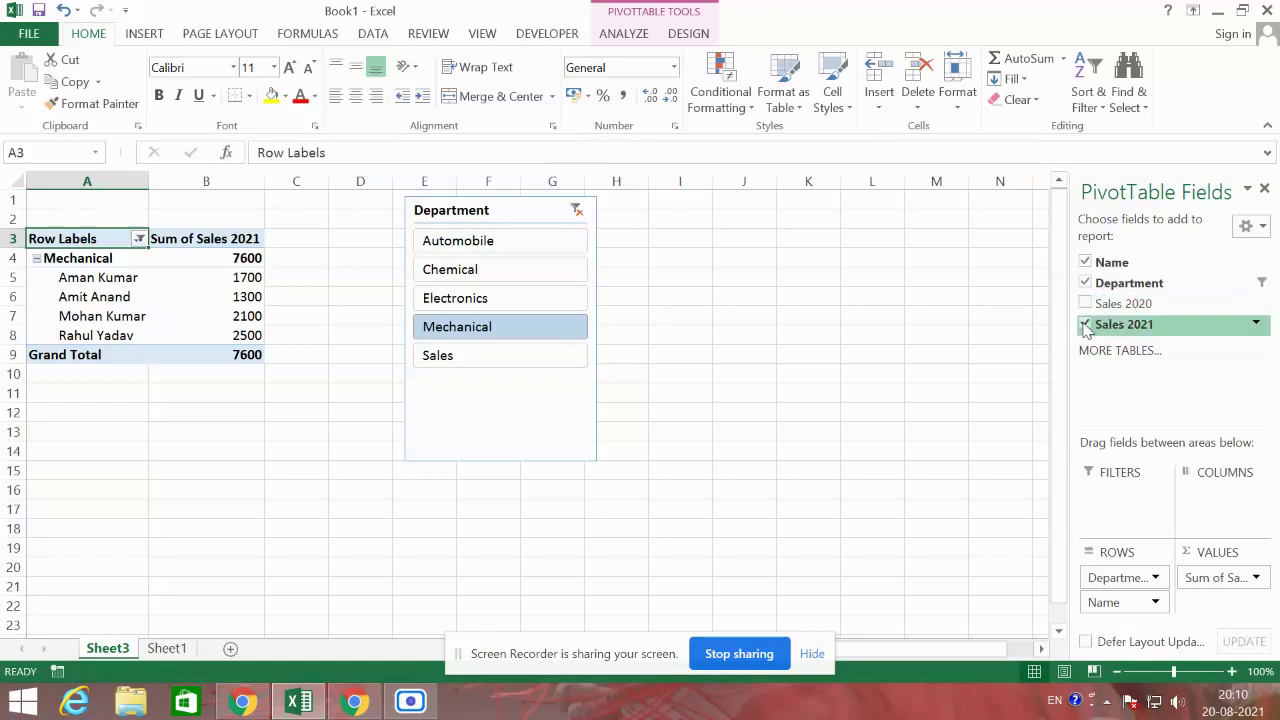
click(1086, 326)
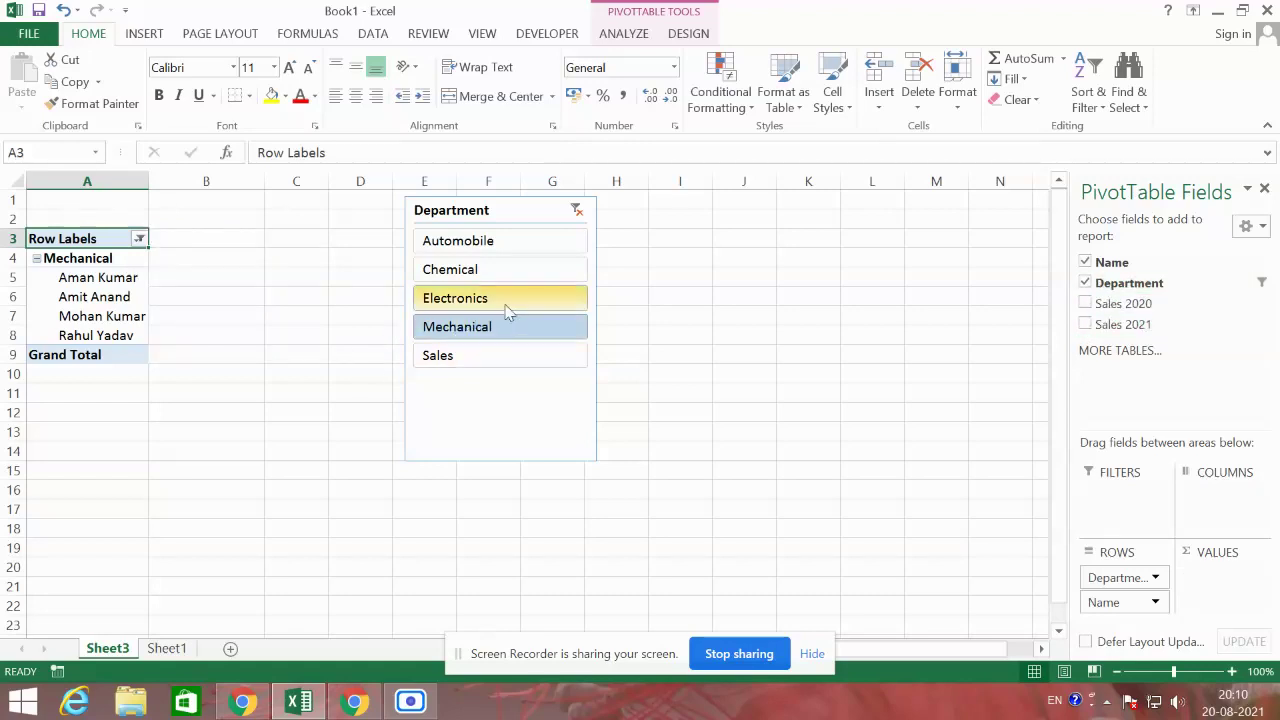
- Switch the slicer to Sales and extend the selection with Mechanical, Electronics, Chemical and Automobile to list names for every department
click(475, 360)
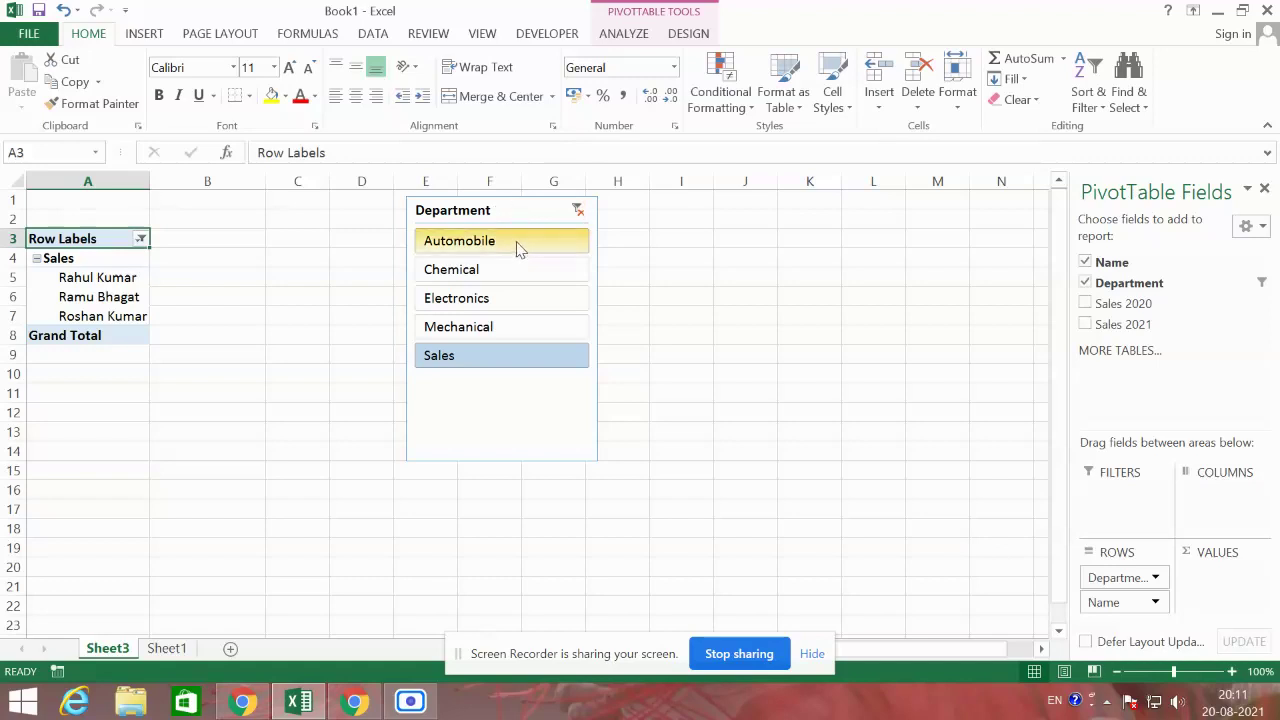
ctrl+click(502, 327)
ctrl+click(506, 299)
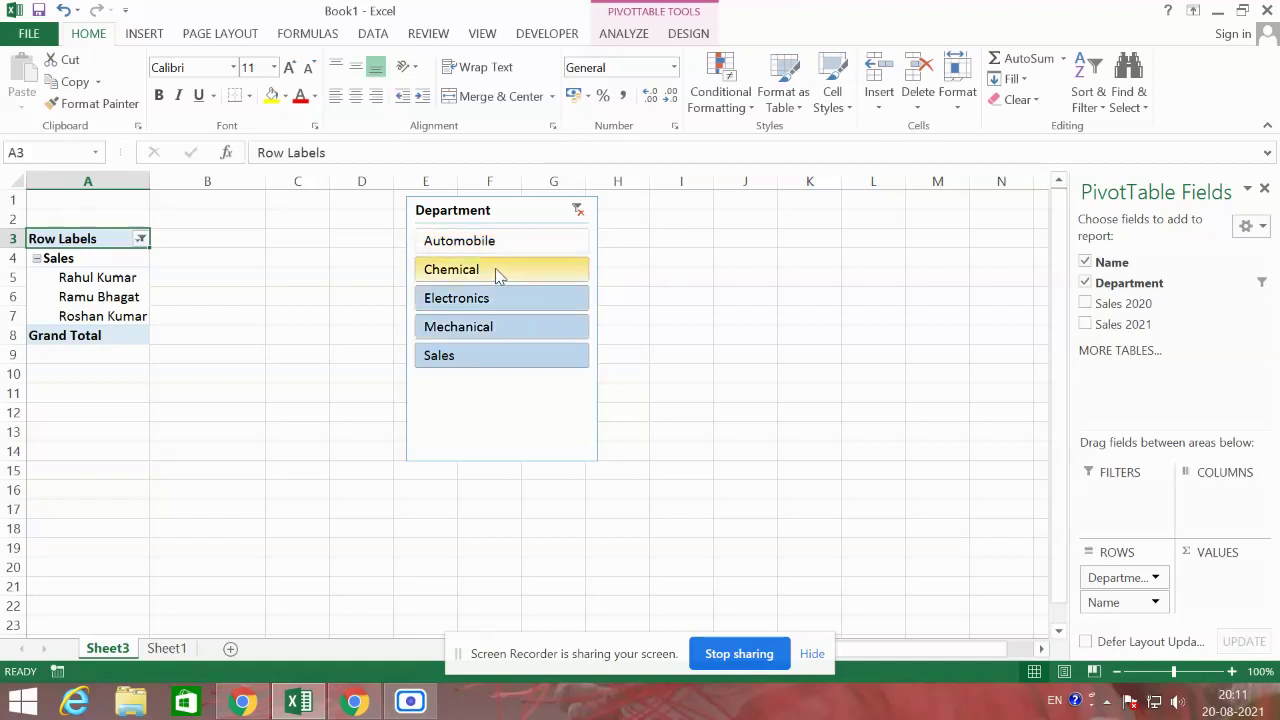
ctrl+click(495, 269)
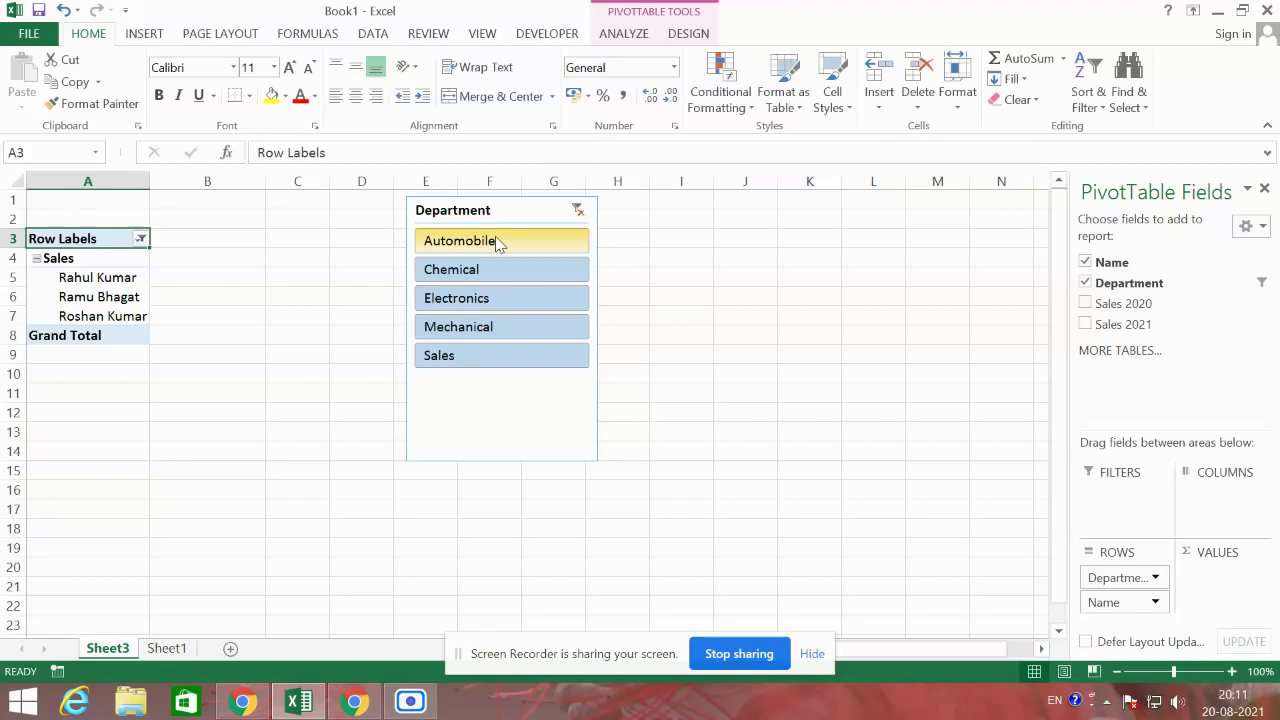
ctrl+click(497, 241)
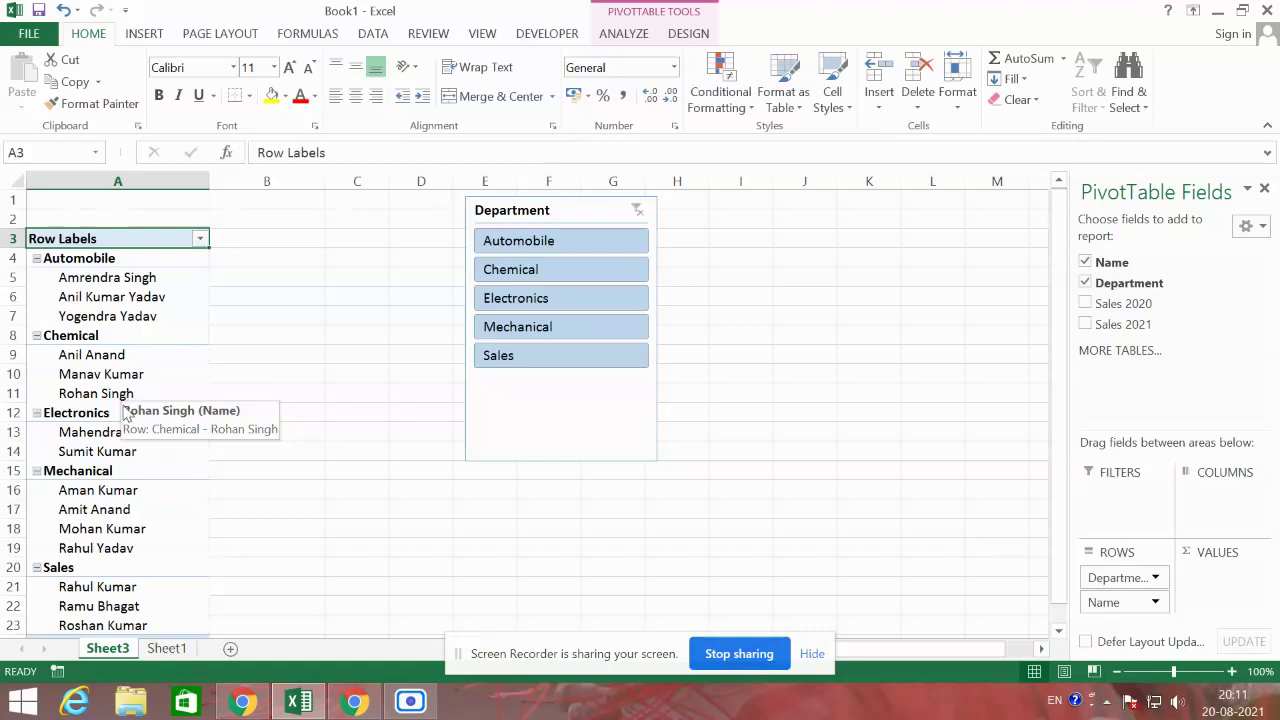
- Add Sales 2020 and Sales 2021 to the pivot table values, and remove the Name field from the rows
click(1087, 305)
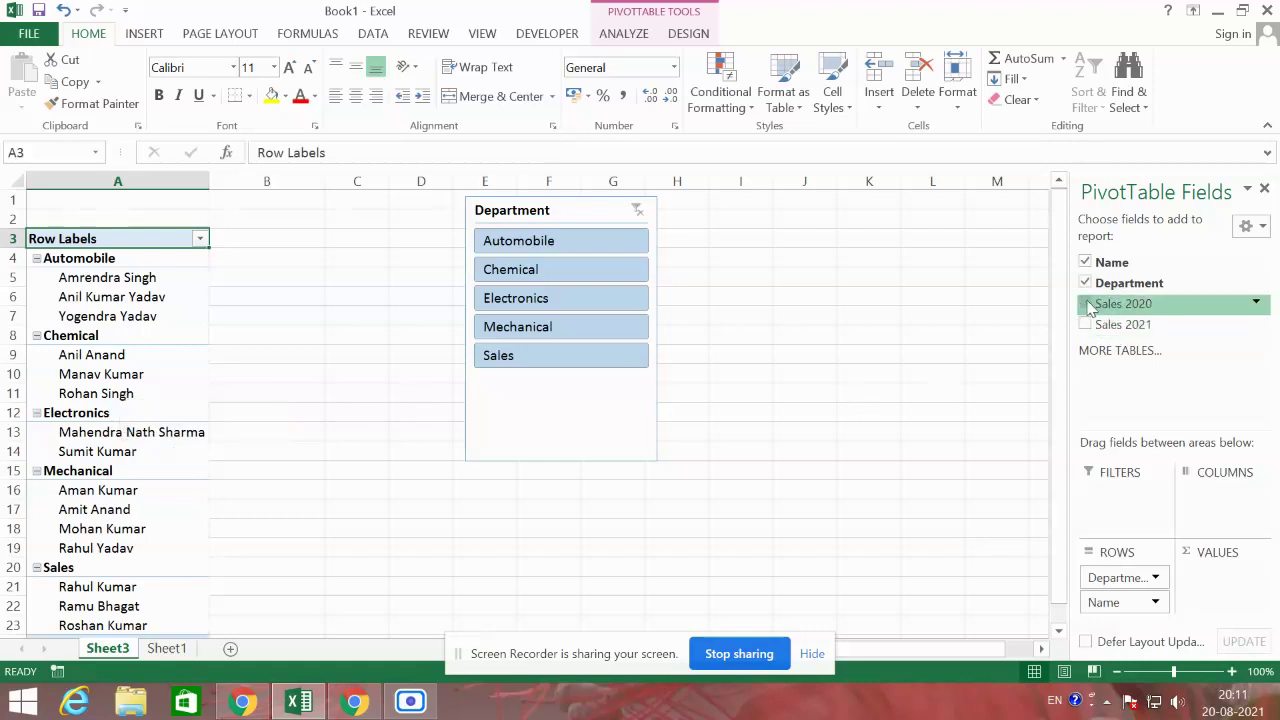
click(1087, 326)
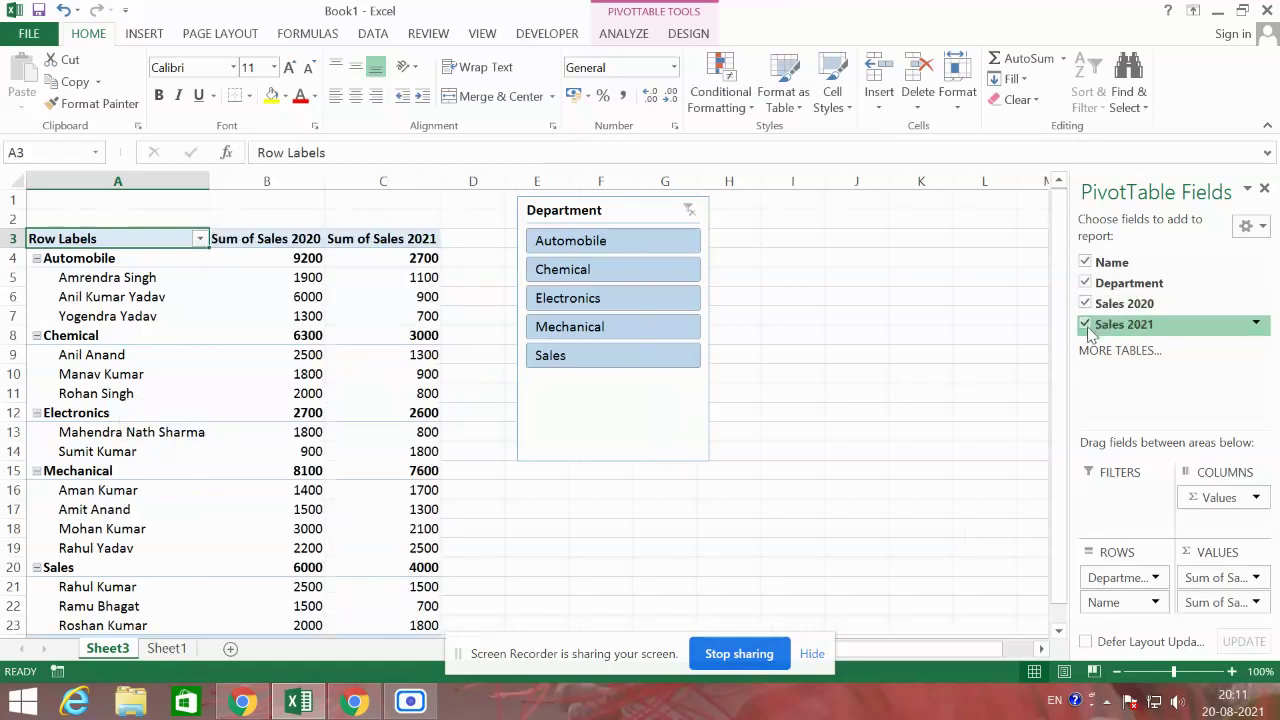
scroll(233, 474, down, 2)
scroll(233, 473, up, 2)
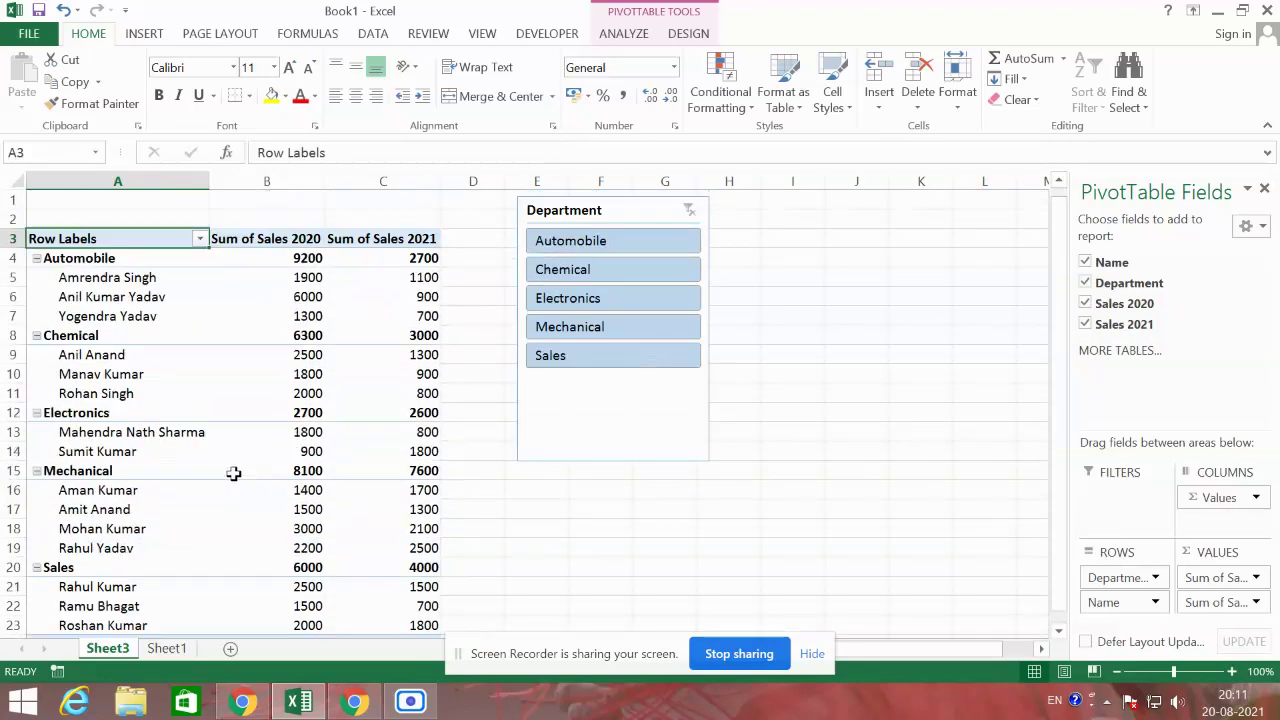
click(1085, 263)
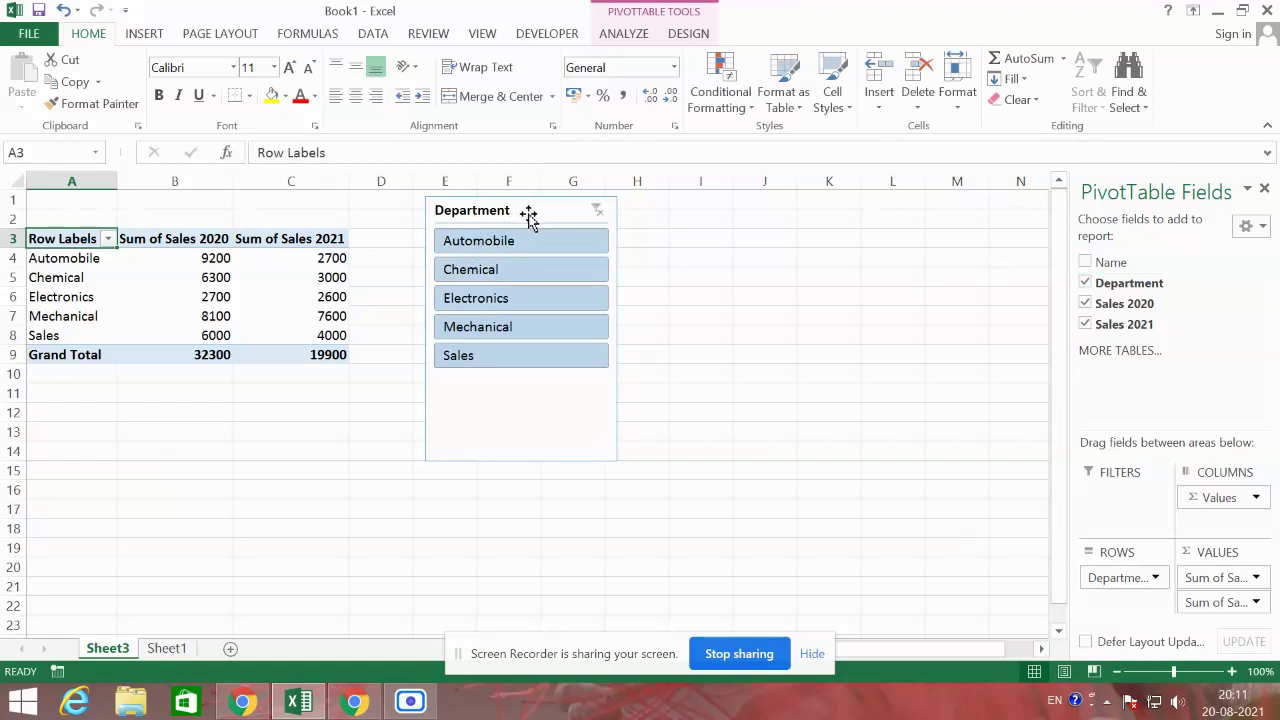
- Delete the Department slicer from the sheet
drag(527, 211, 578, 213)
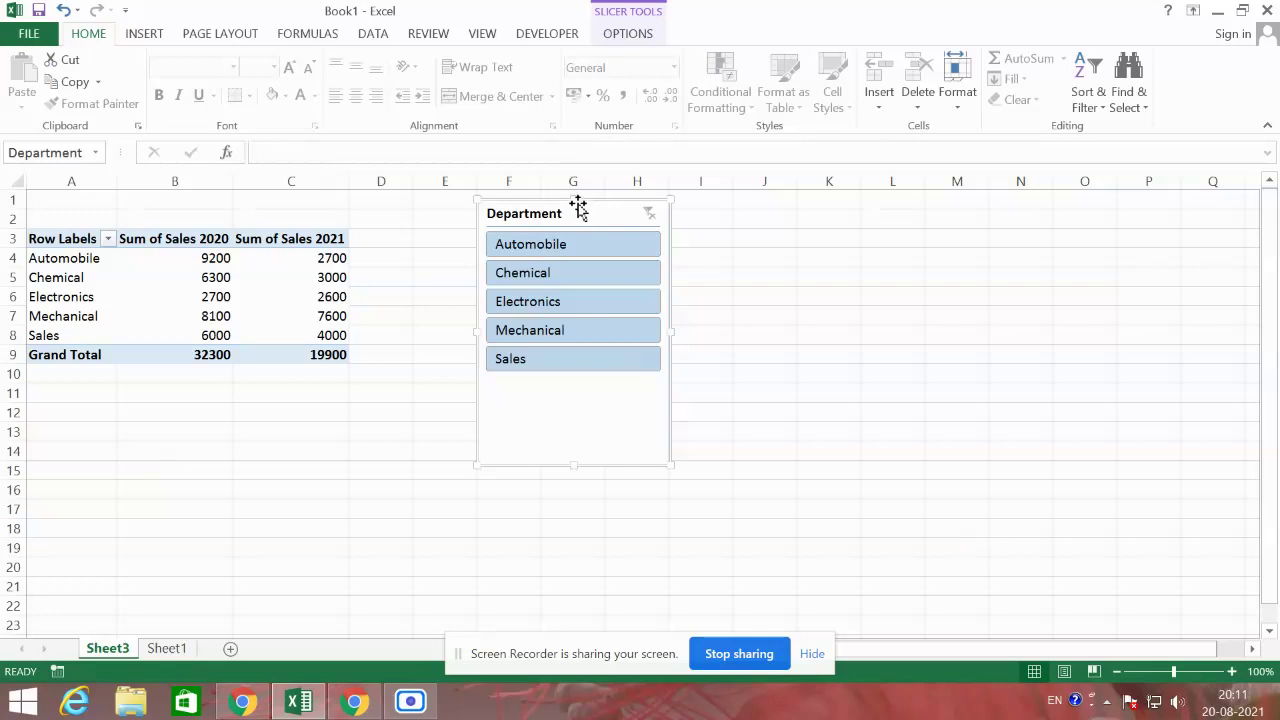
key(Escape)
key(Delete)
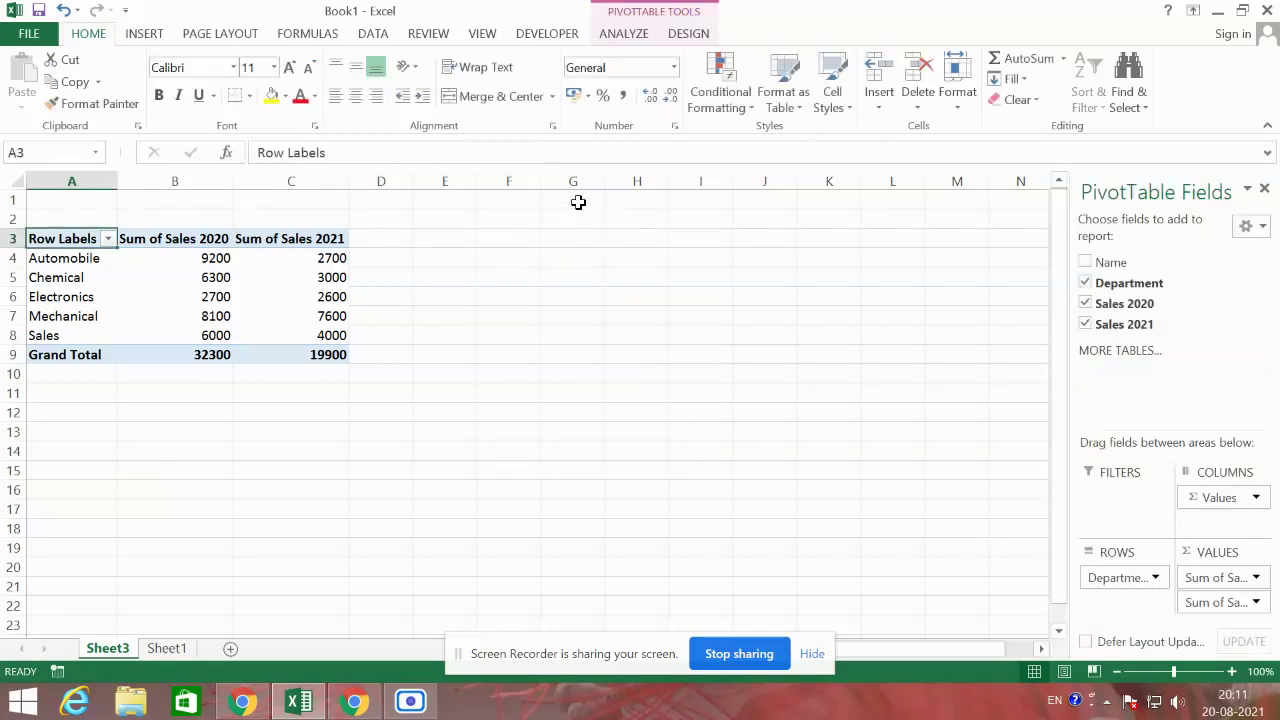
- Insert a new slicer for the Department field of the pivot table
click(287, 243)
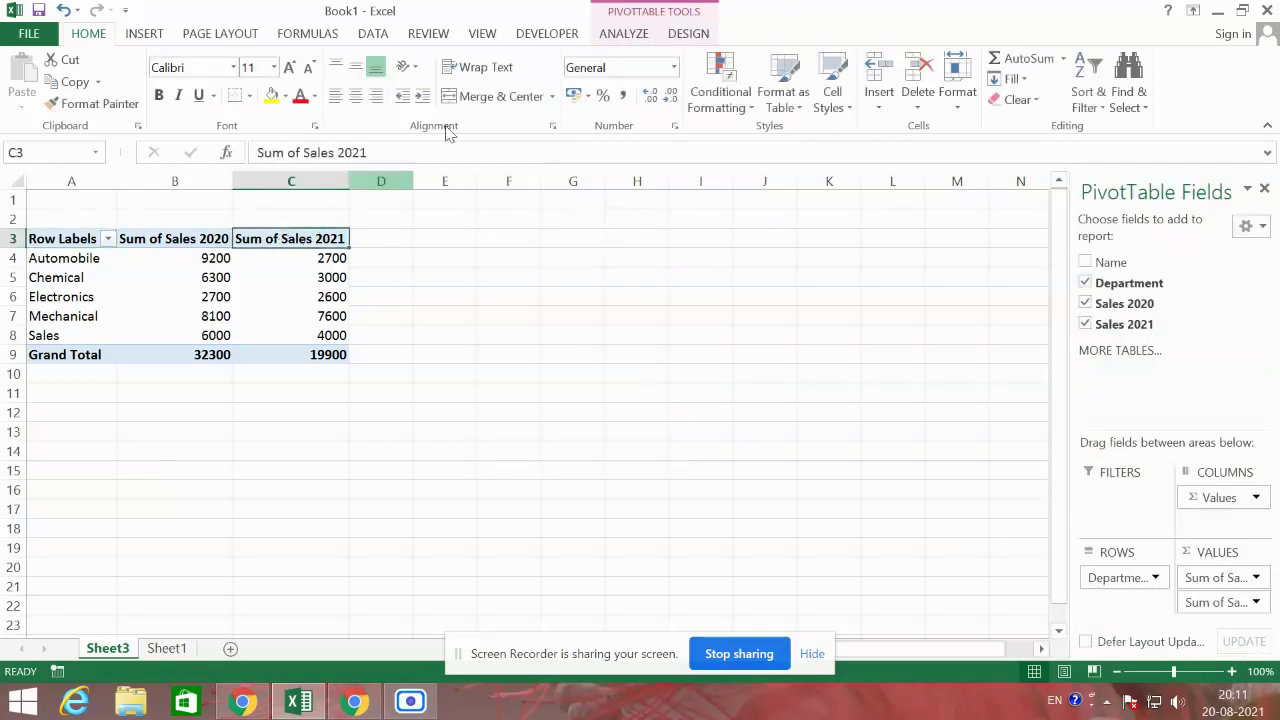
click(624, 34)
click(440, 92)
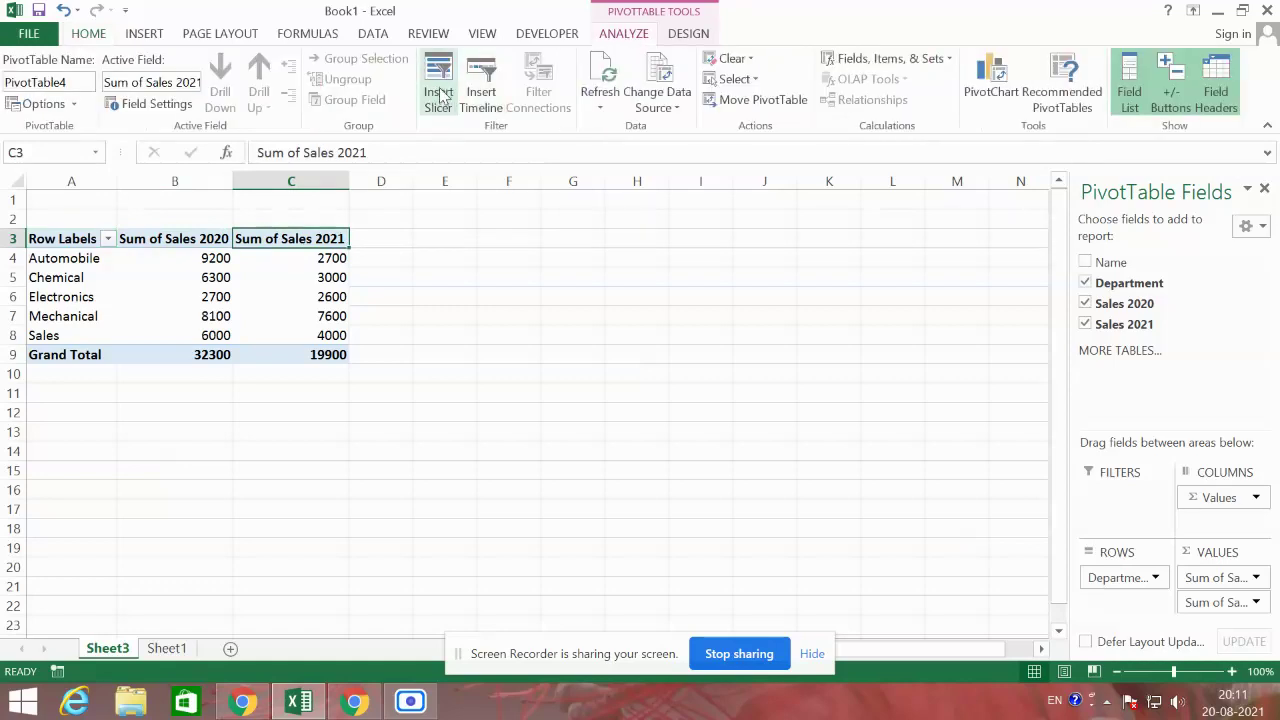
drag(601, 200, 668, 195)
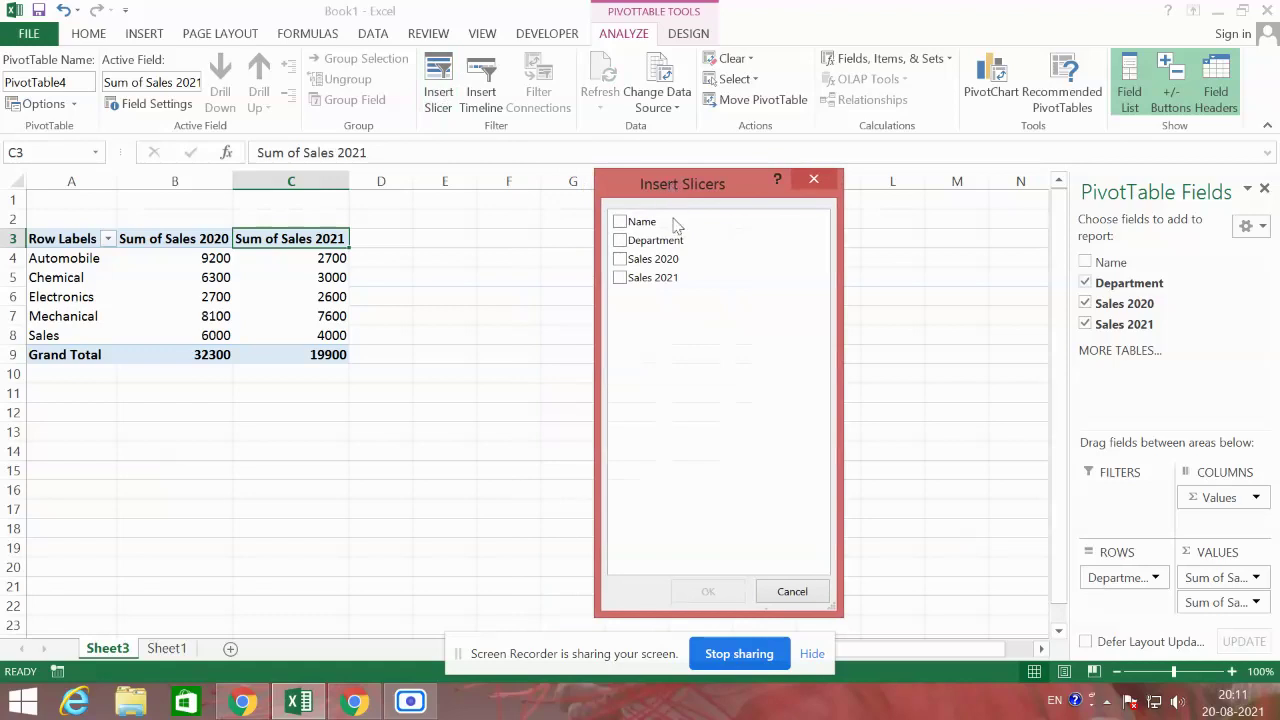
click(621, 243)
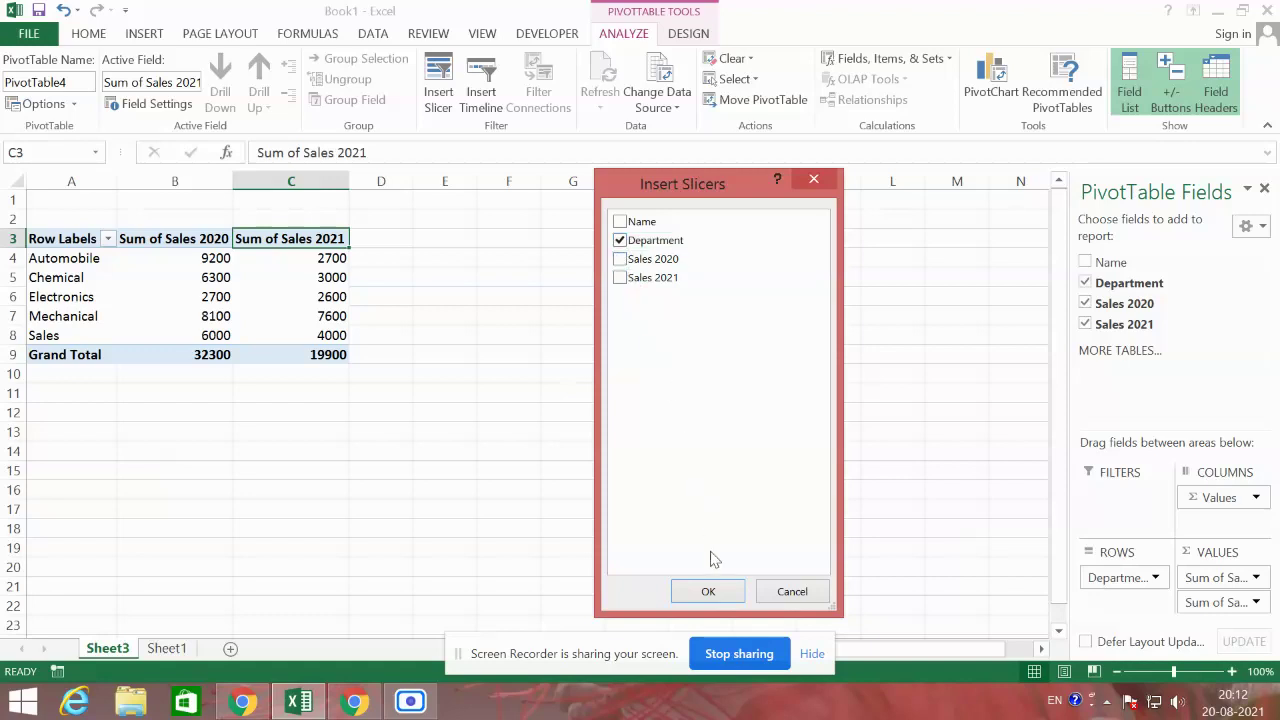
click(708, 592)
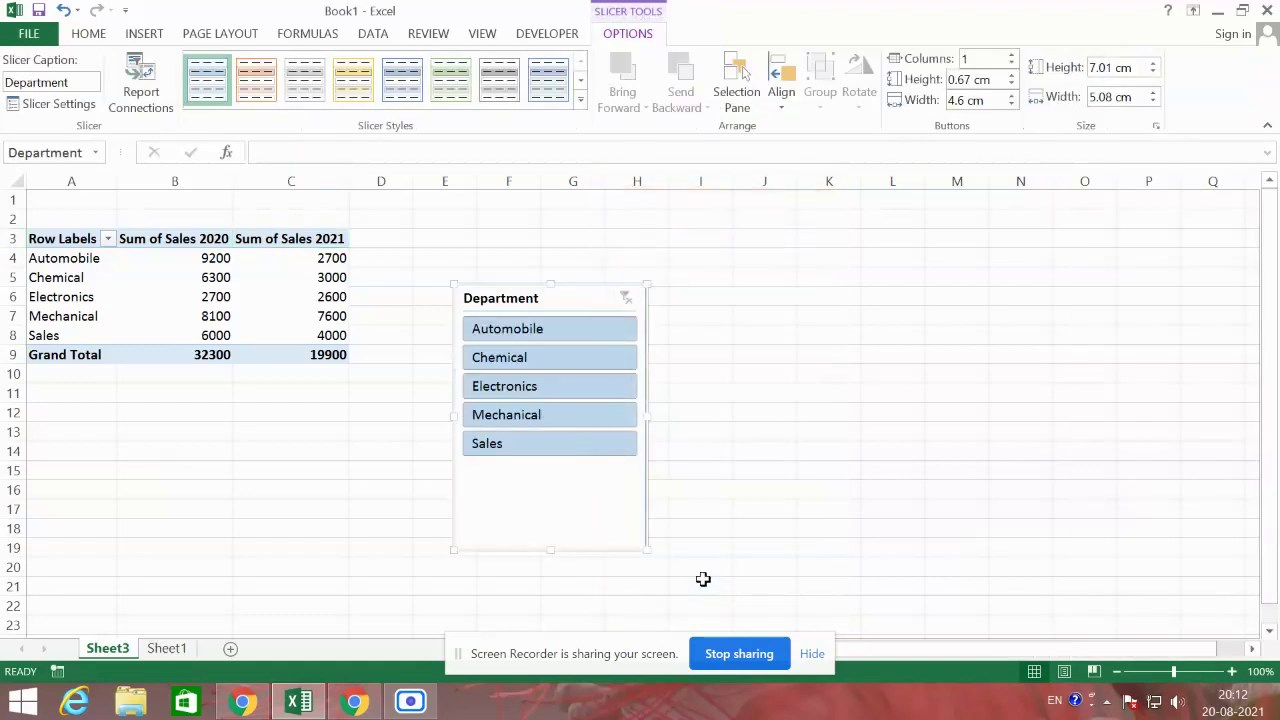
- Filter the pivot table to Chemical with the new slicer, and place the slicer near the top of columns F to H
drag(522, 298, 590, 238)
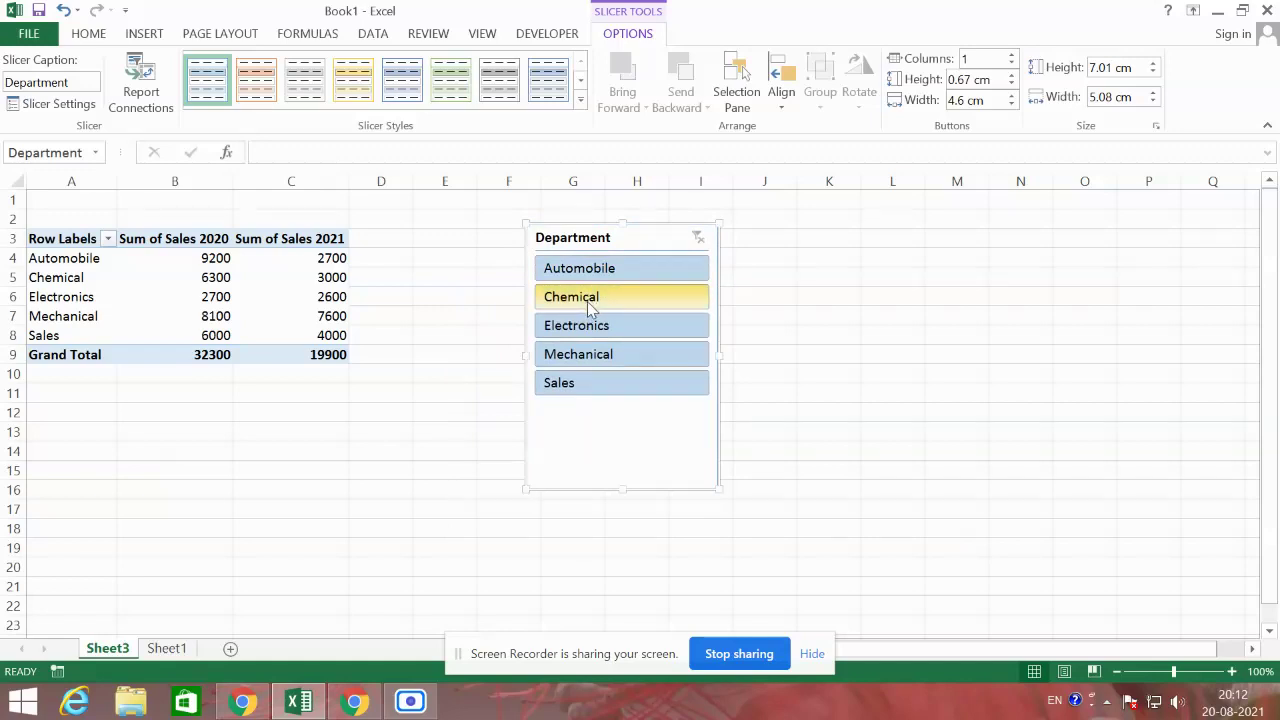
click(592, 304)
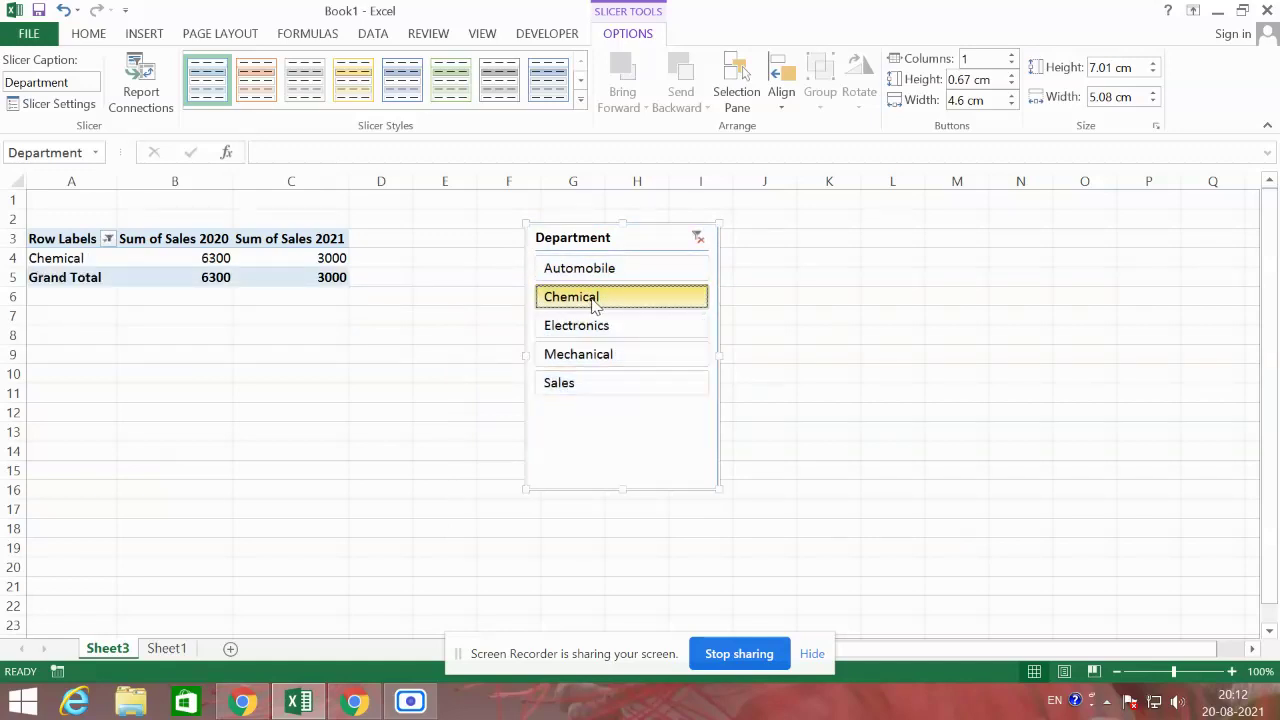
drag(660, 240, 634, 218)
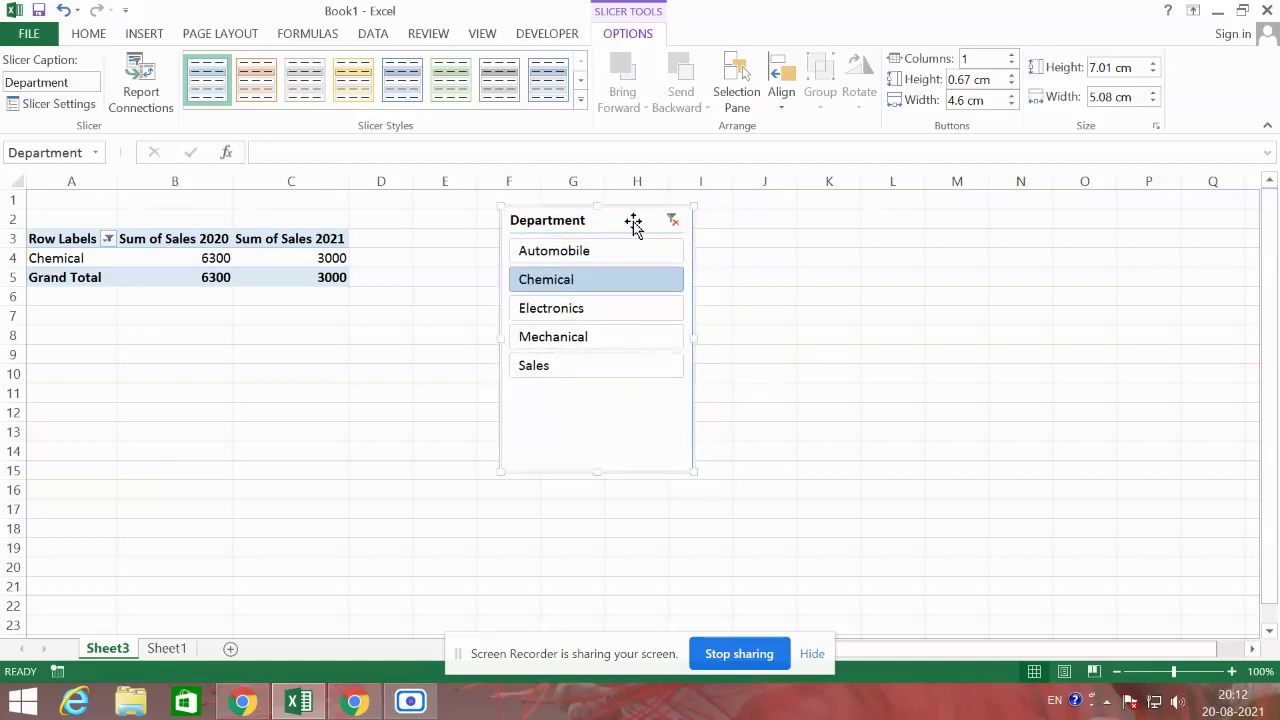